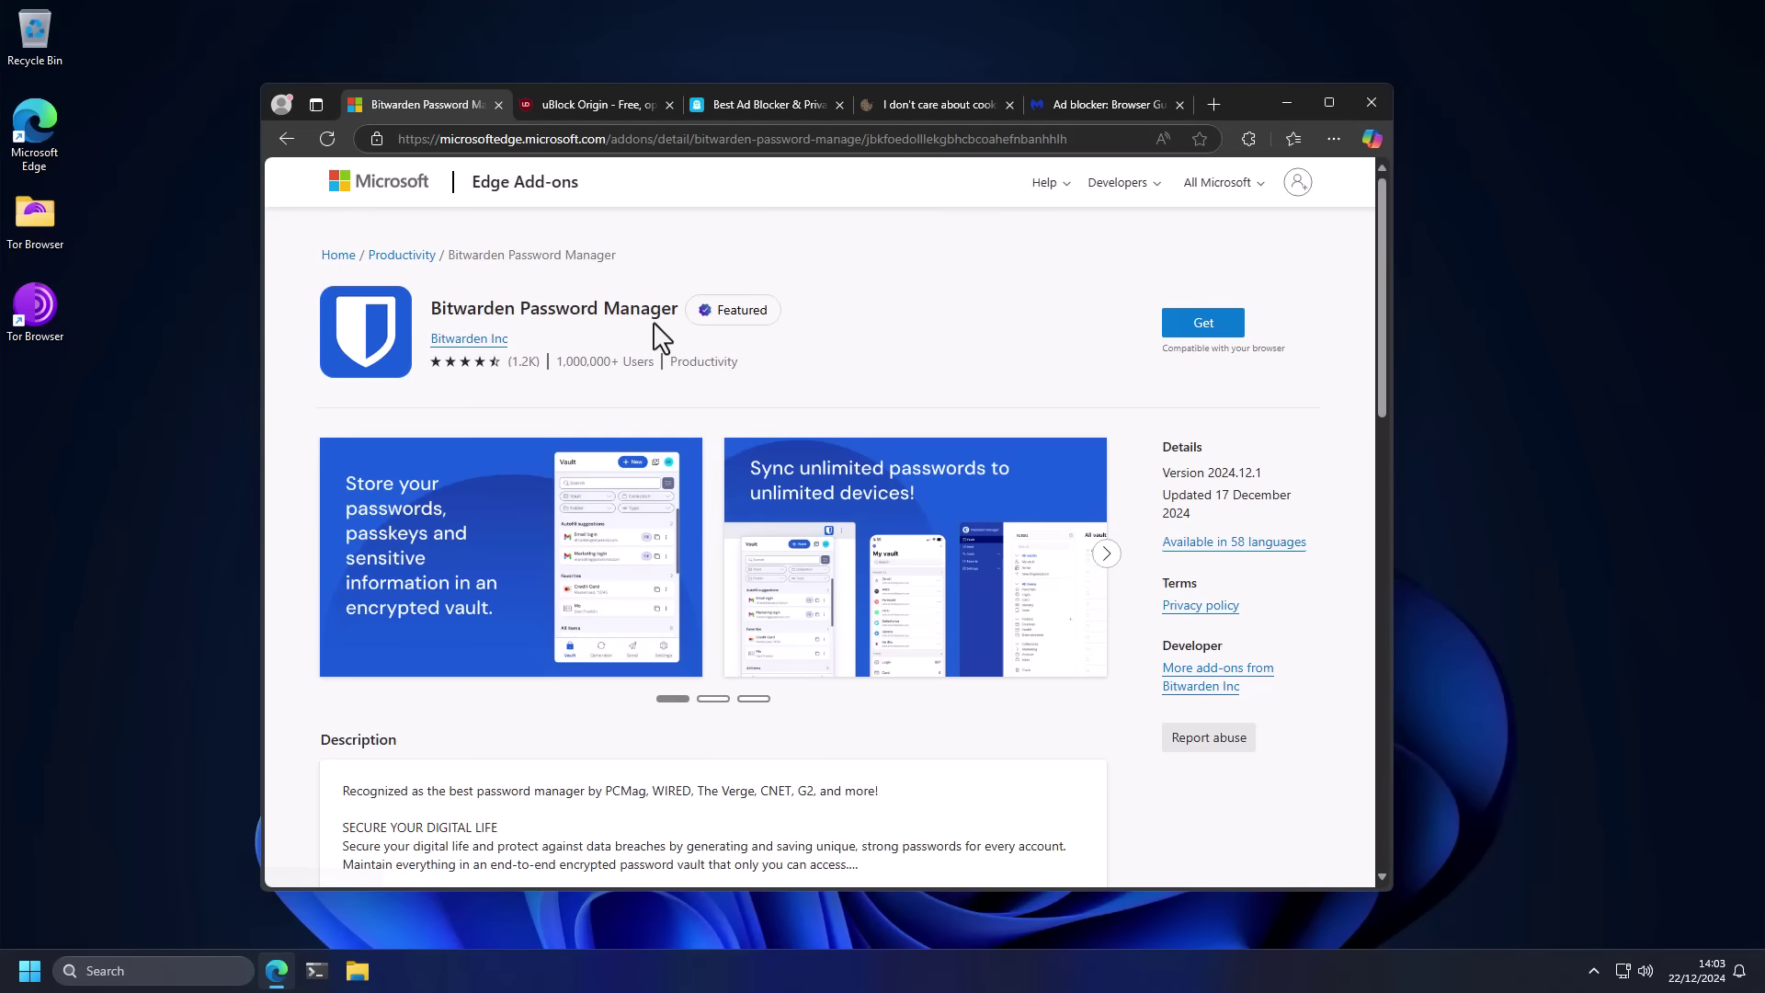
Step: Add Bitwarden Password Manager to Edge from its Edge Add-ons page
left_click(1210, 329)
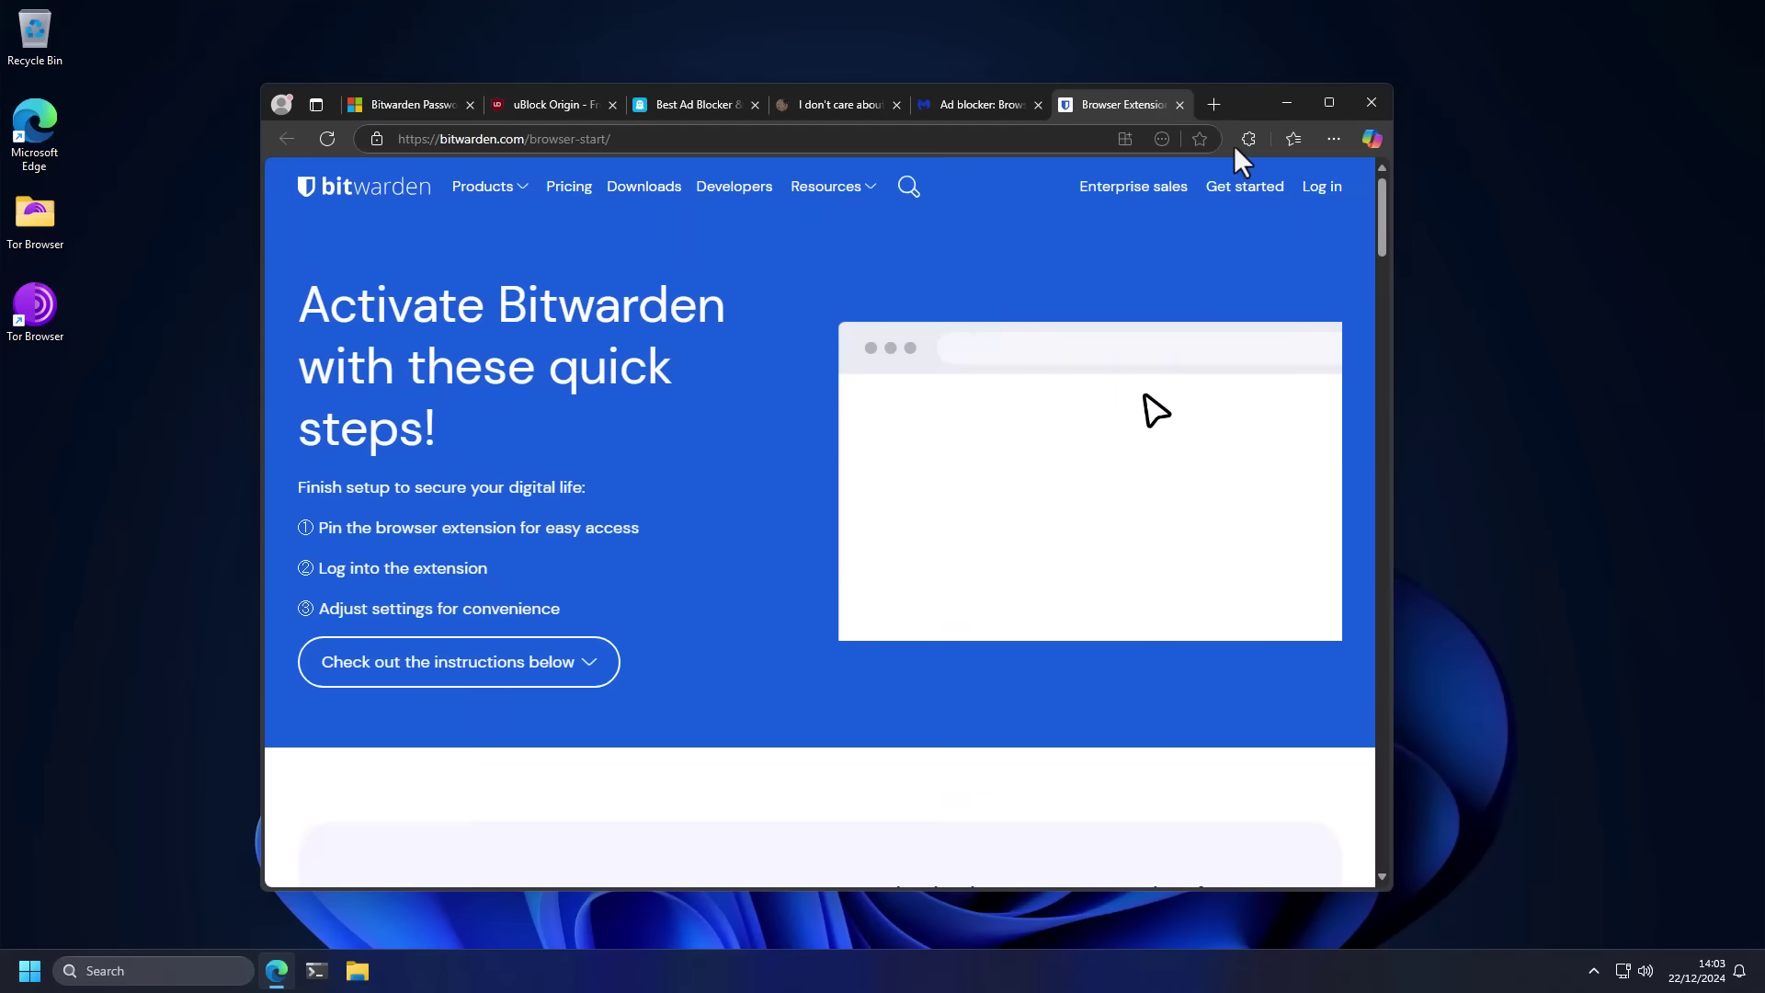
left_click(1246, 140)
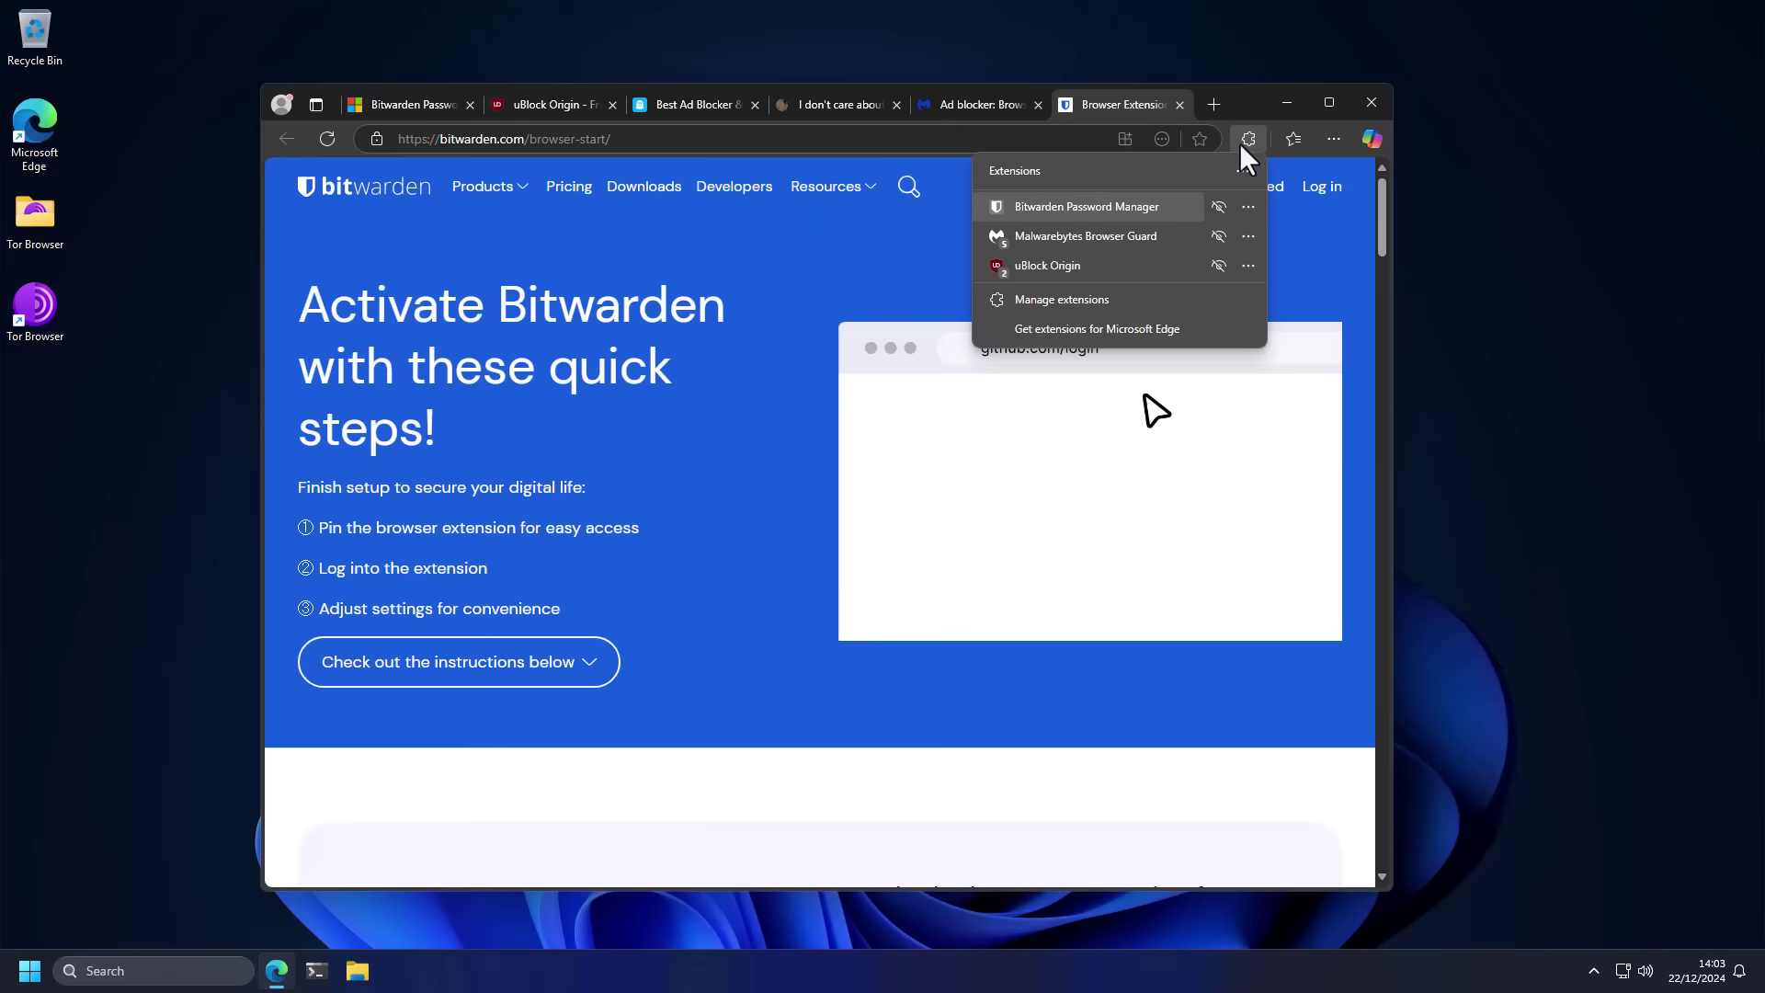
Step: In Bitwarden's login popup, enter an email address and then a password
left_click(1118, 206)
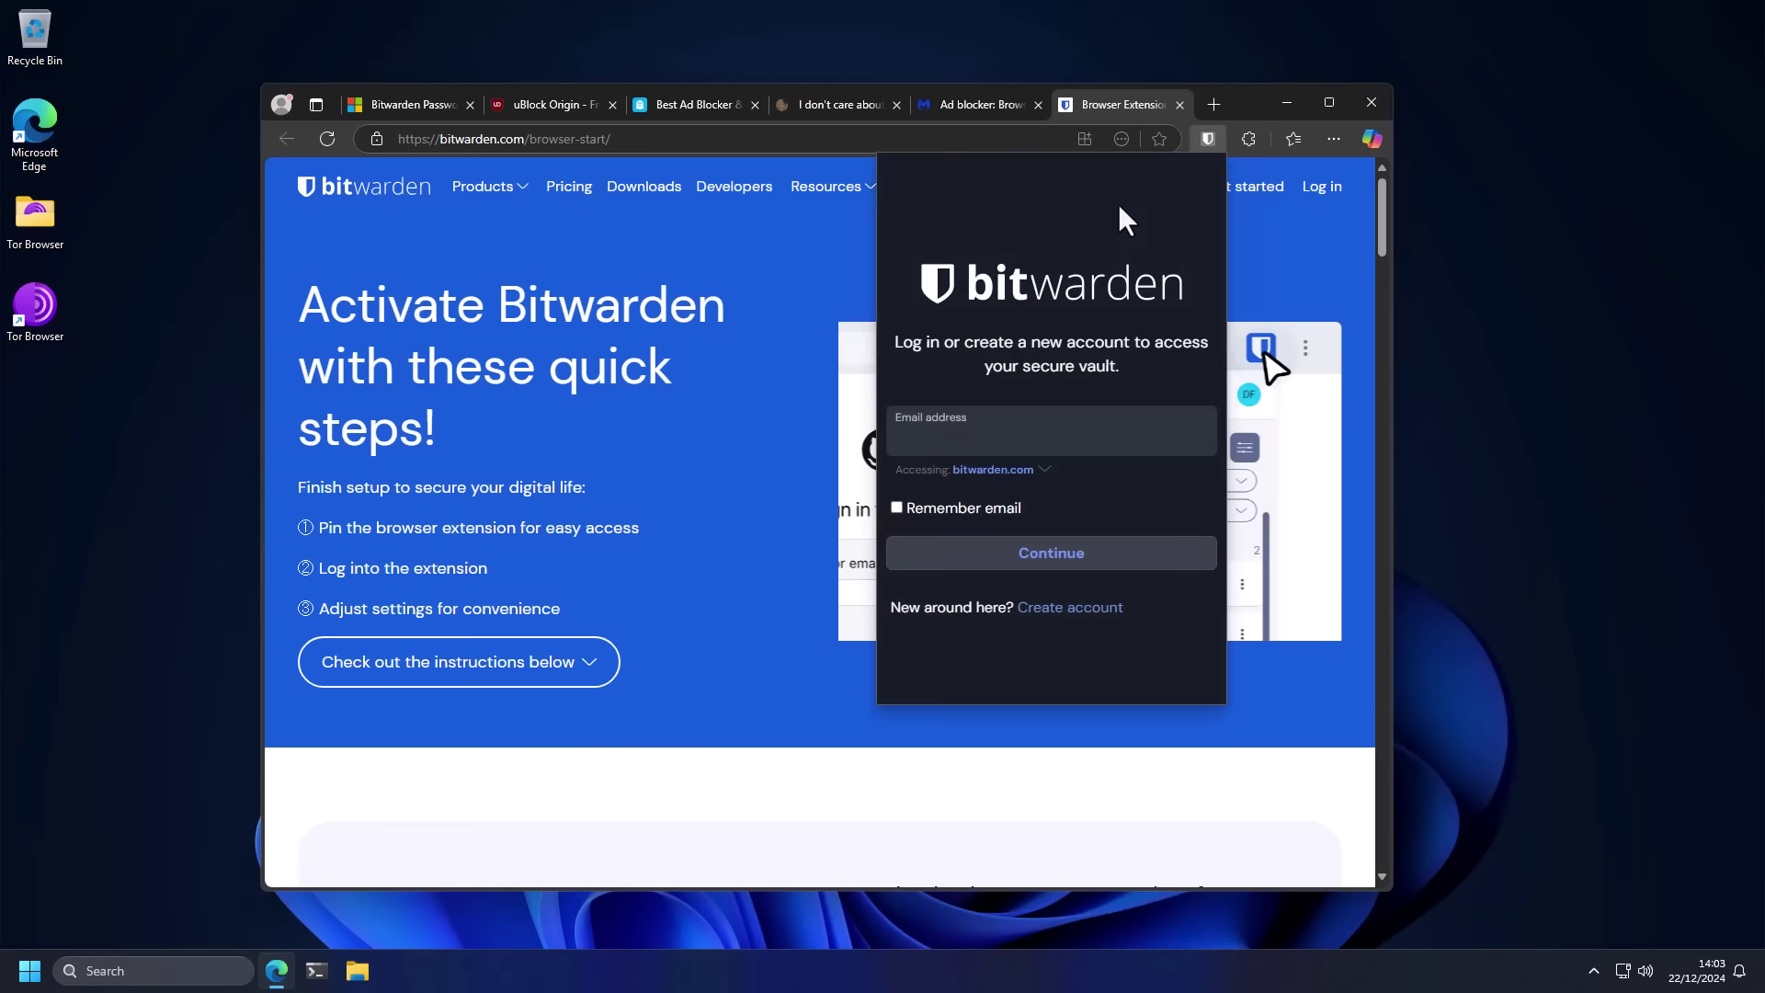
left_click(954, 430)
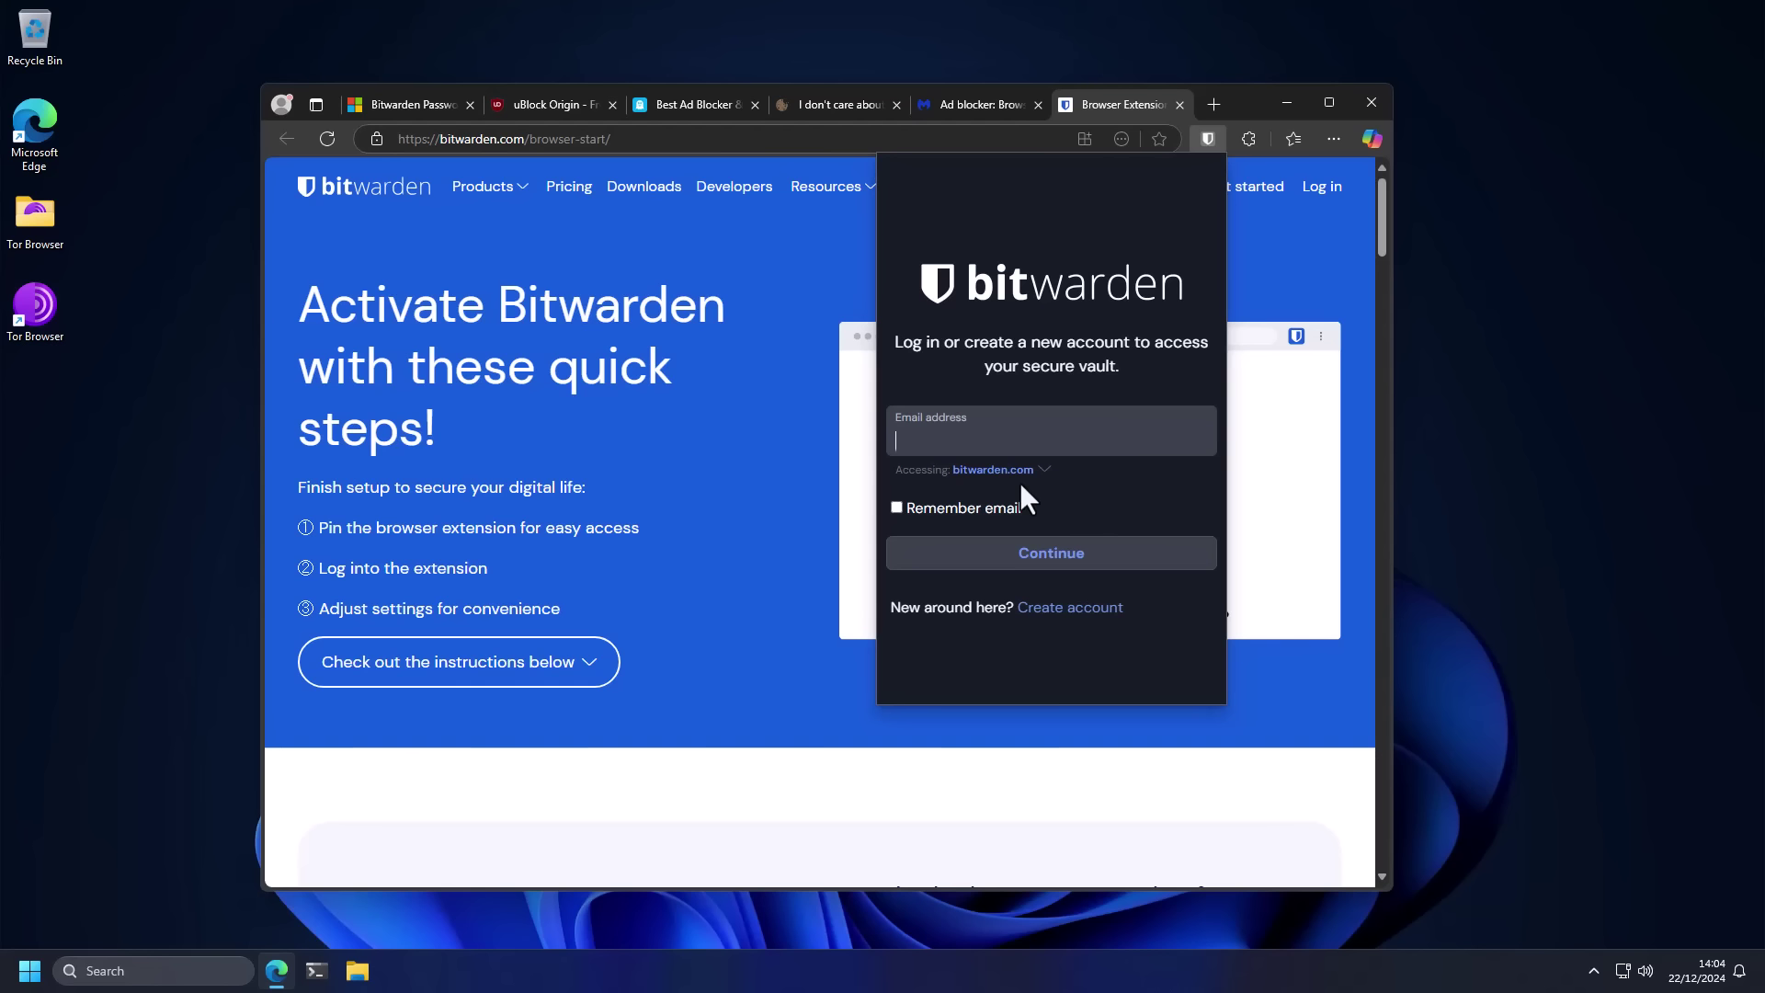
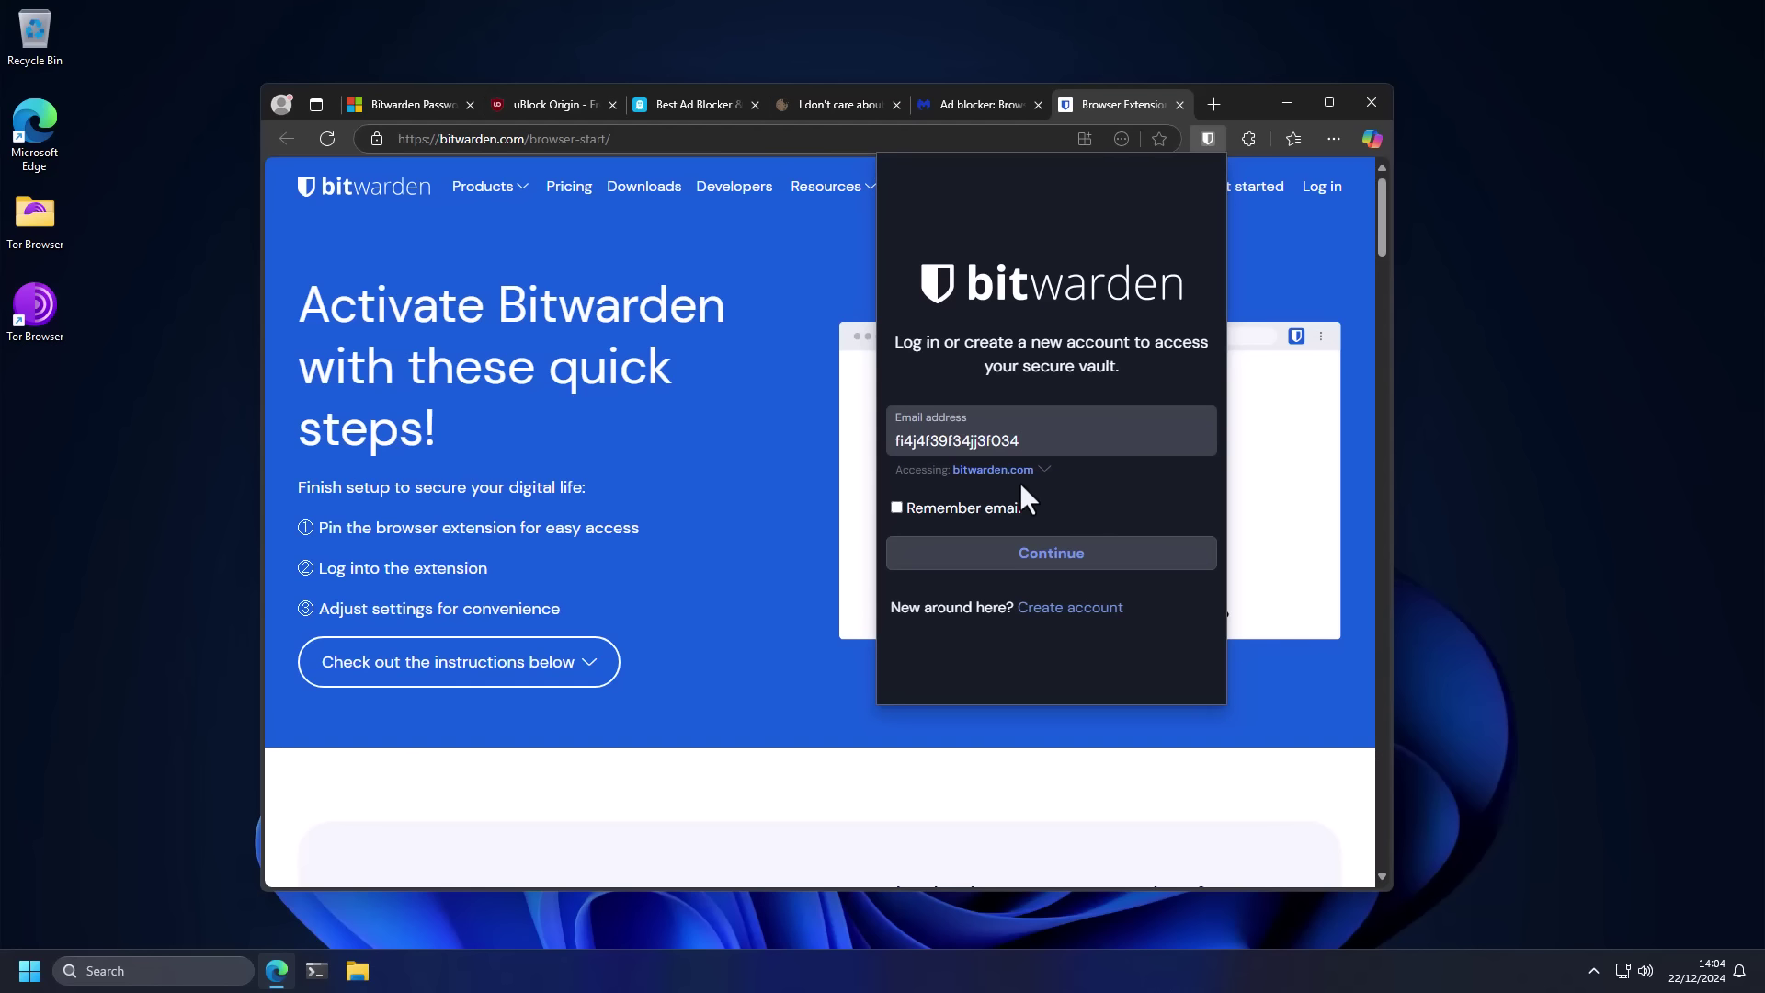
key("BackSpace")
key("BackSpace")
key("BackSpace")
key("BackSpace")
key("BackSpace")
key("BackSpace")
key("BackSpace")
key("BackSpace")
key("BackSpace")
key("BackSpace")
key("BackSpace")
key("BackSpace")
key("BackSpace")
key("BackSpace")
key("BackSpace")
key("BackSpace")
key("BackSpace")
key("BackSpace")
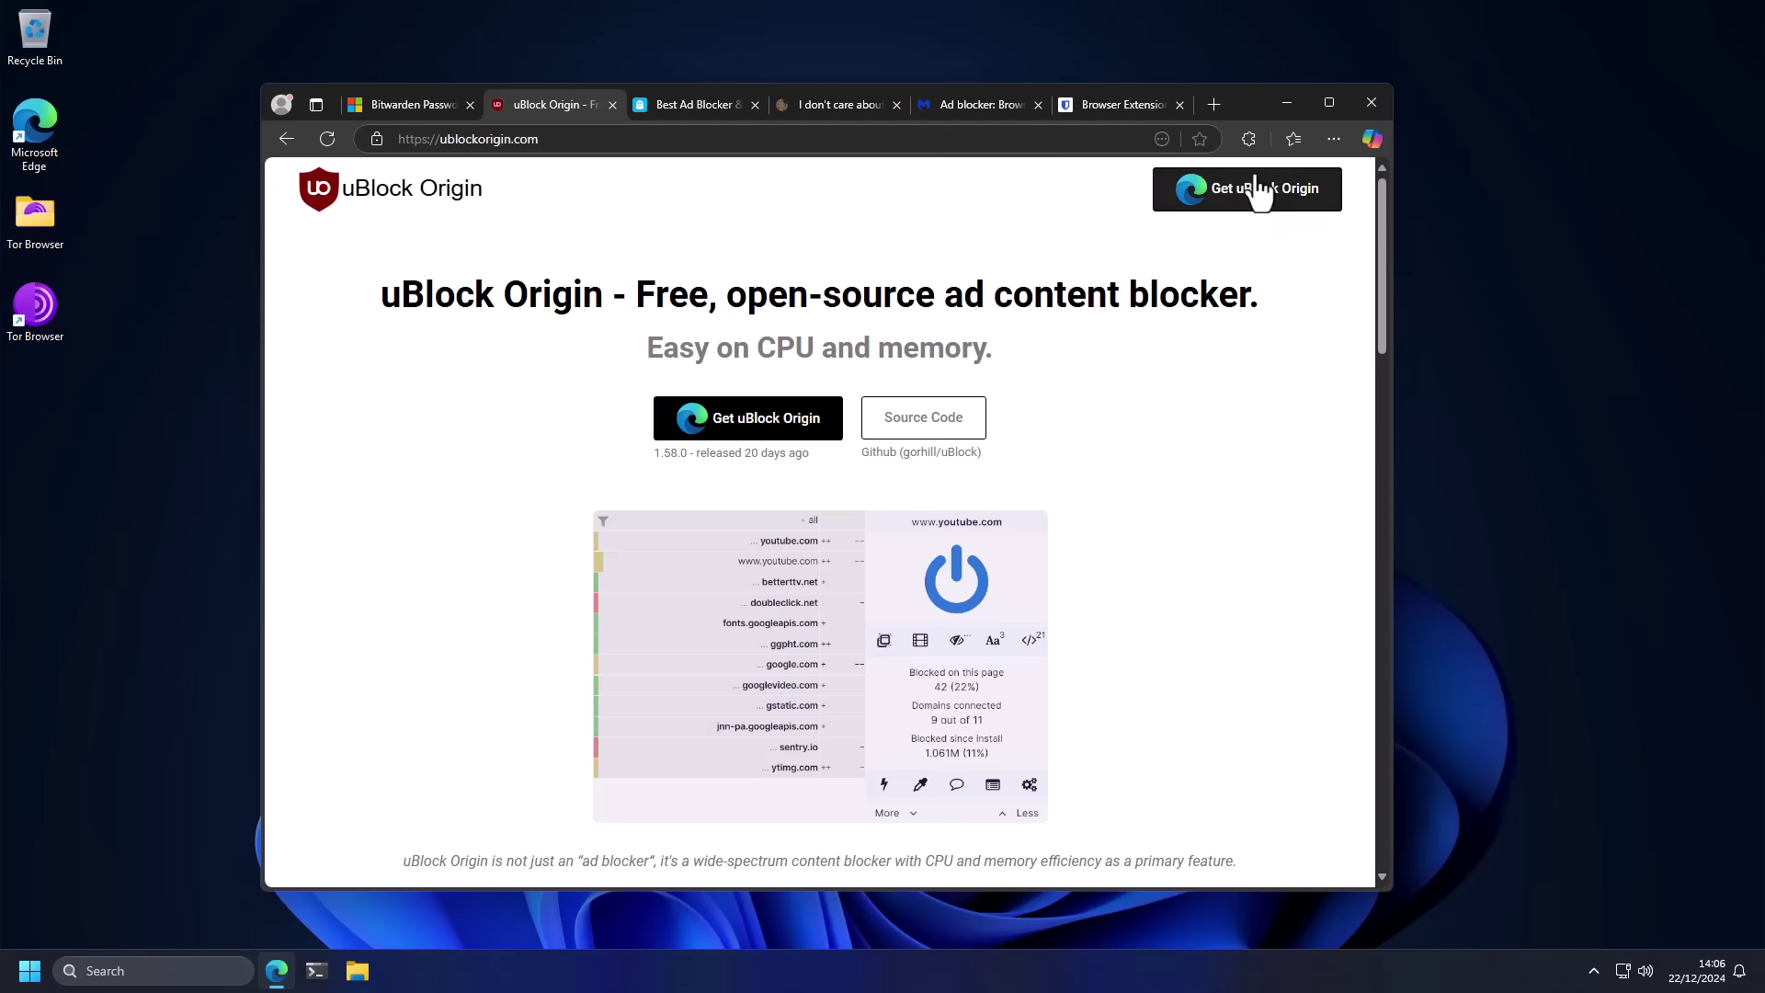
Step: Show uBlock Origin's popup for ublockorigin.com, with 35 requests blocked since install
left_click(1250, 139)
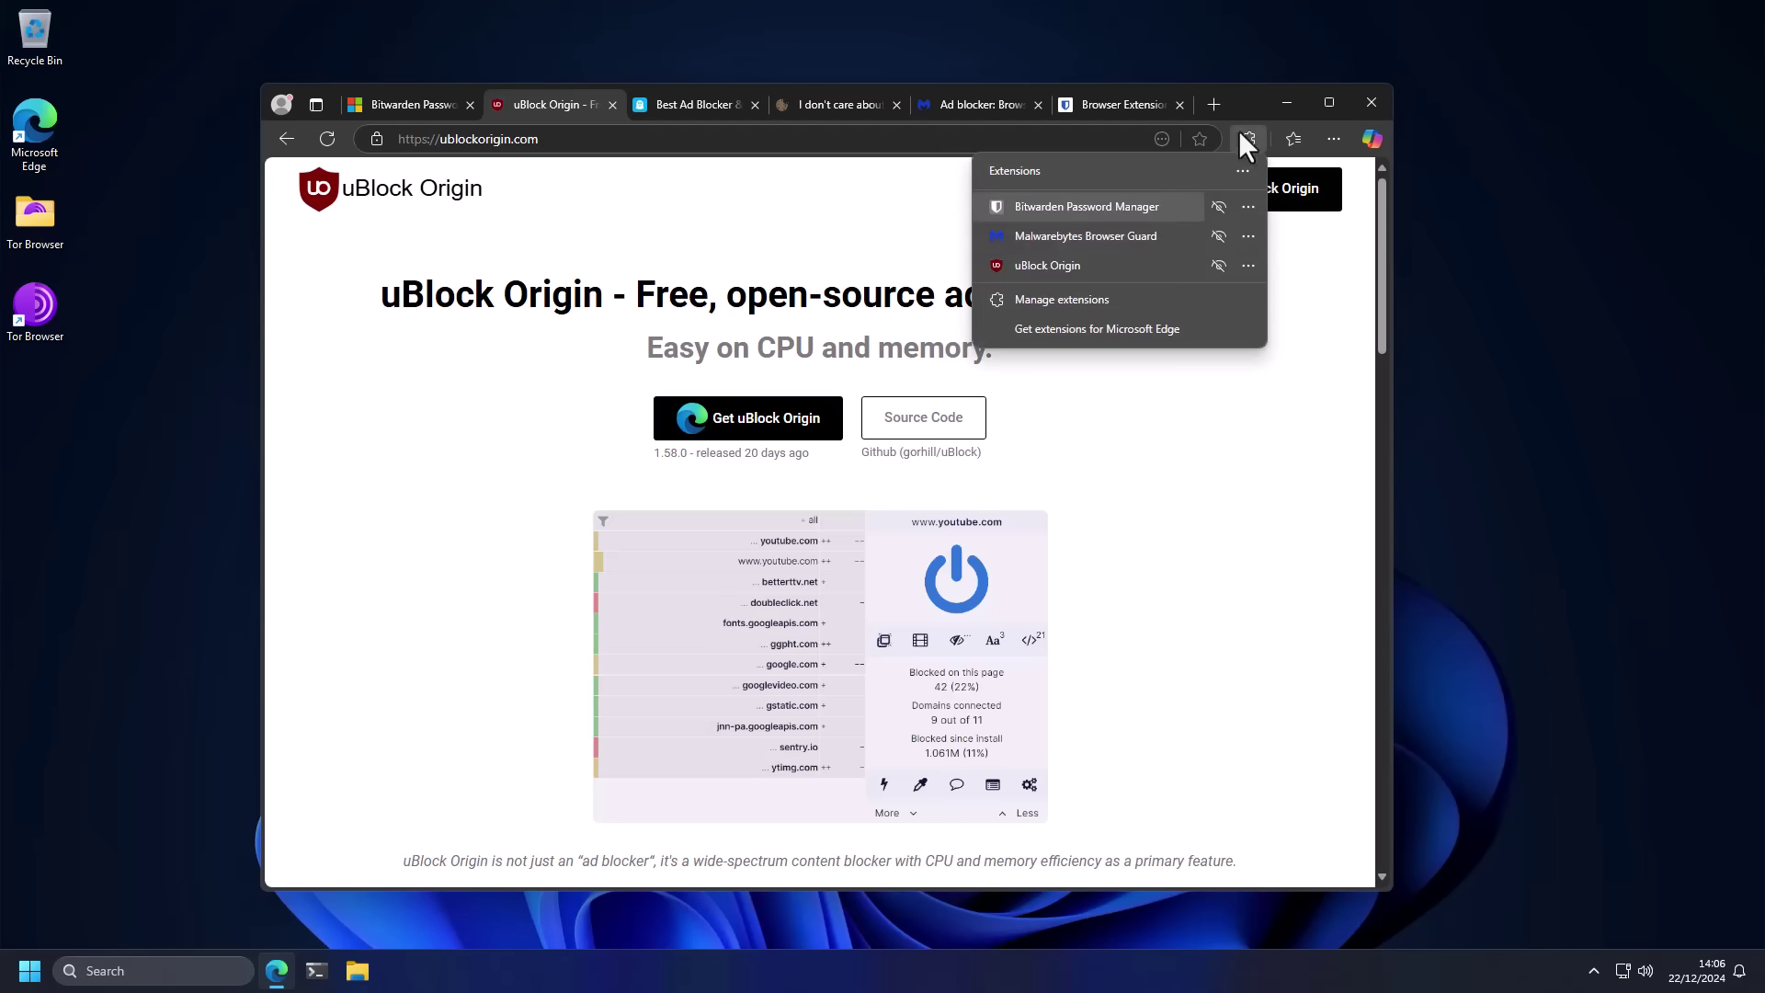
left_click(1057, 261)
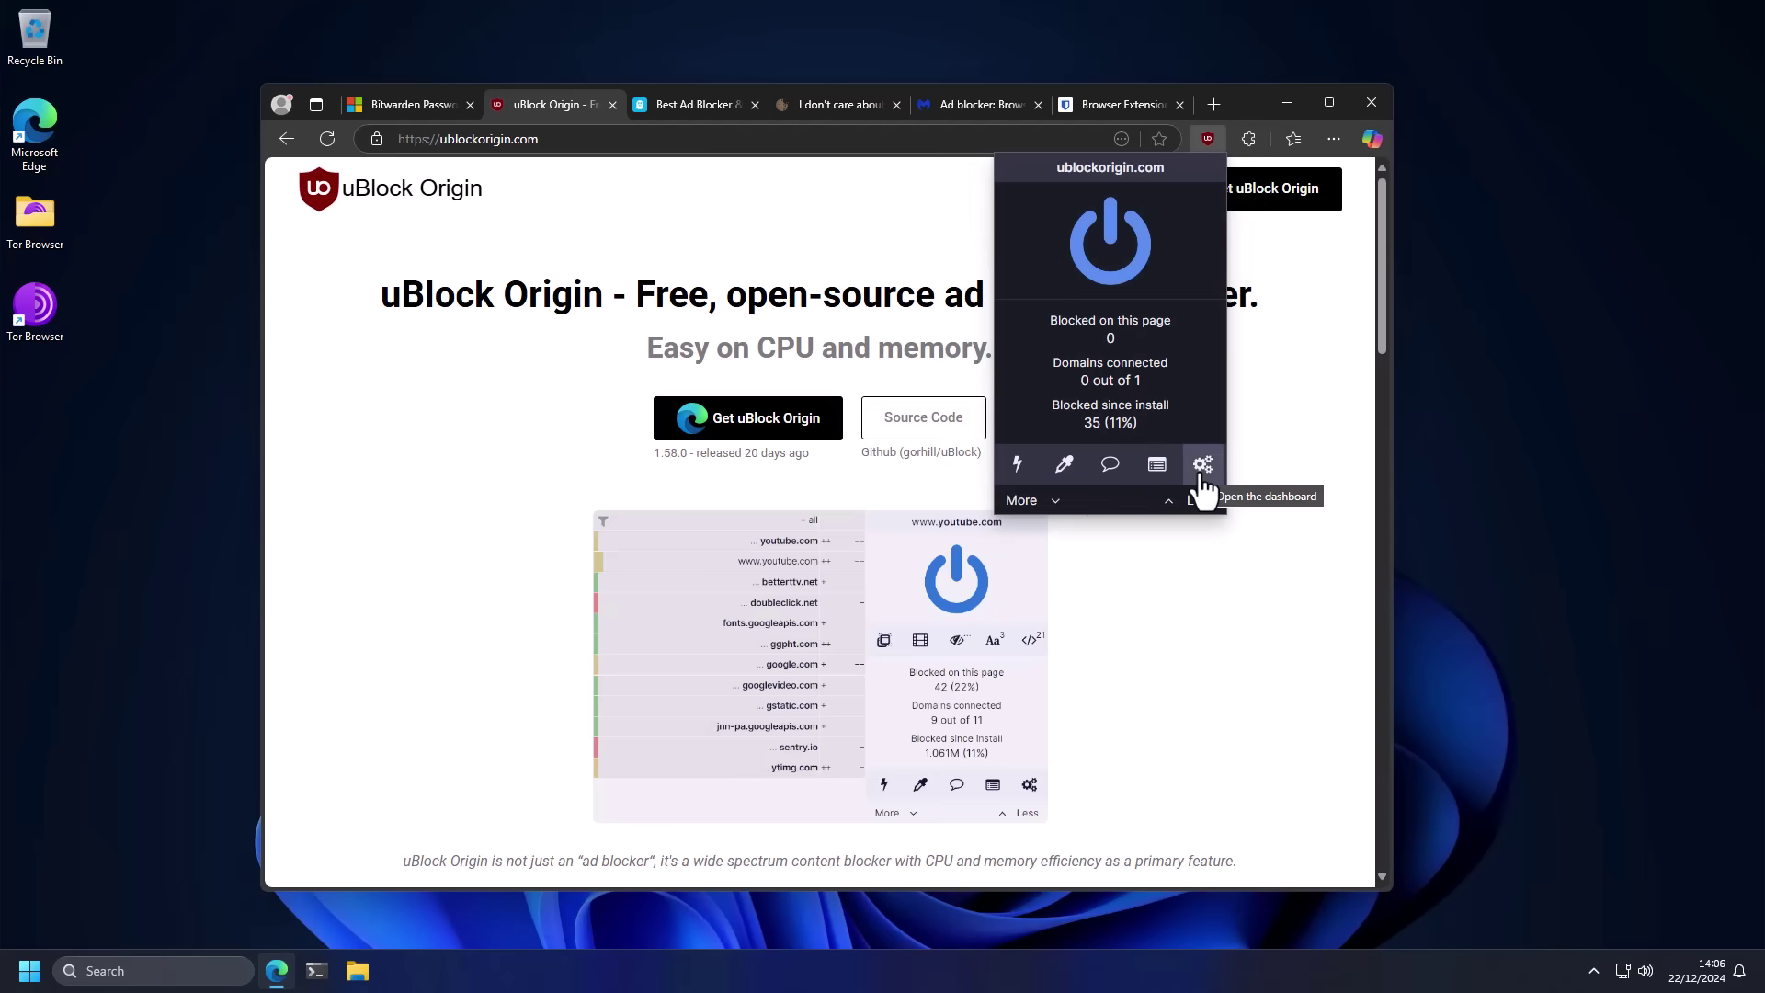
Step: Enable and apply uBlock Origin's EasyList/uBO and AdGuard/uBO Cookie Notices filter lists
left_click(1203, 467)
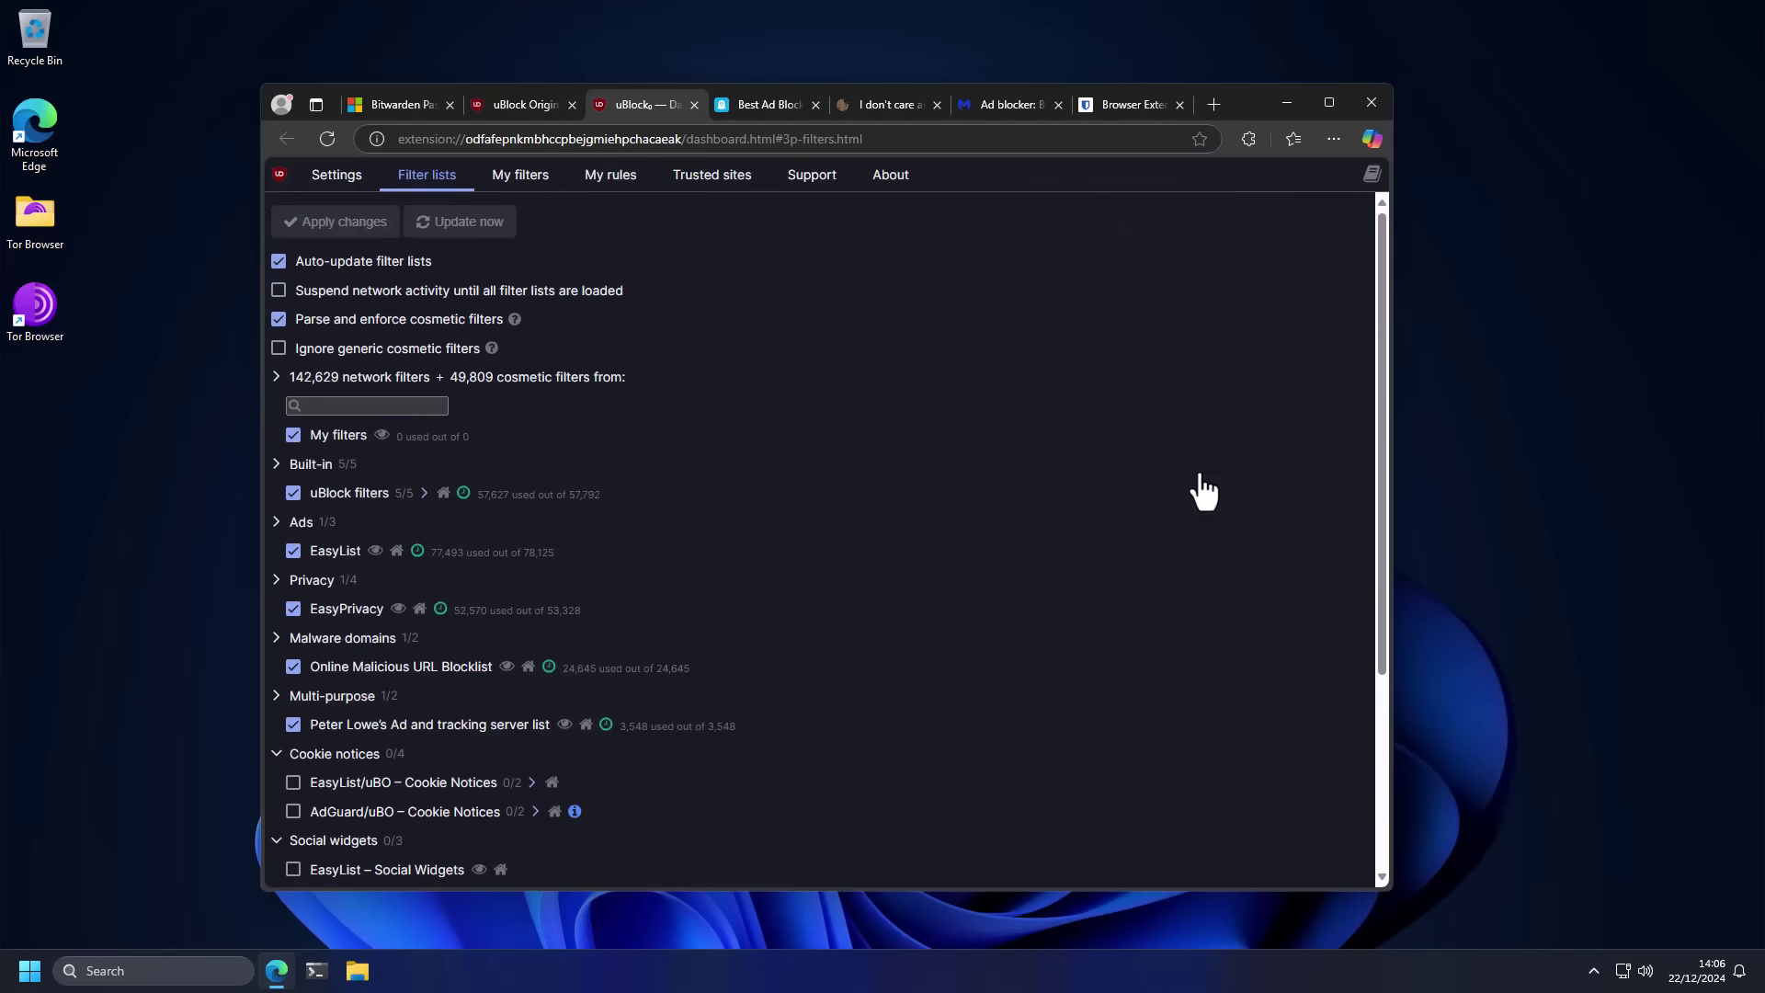
scroll(1203, 491, "down", 3)
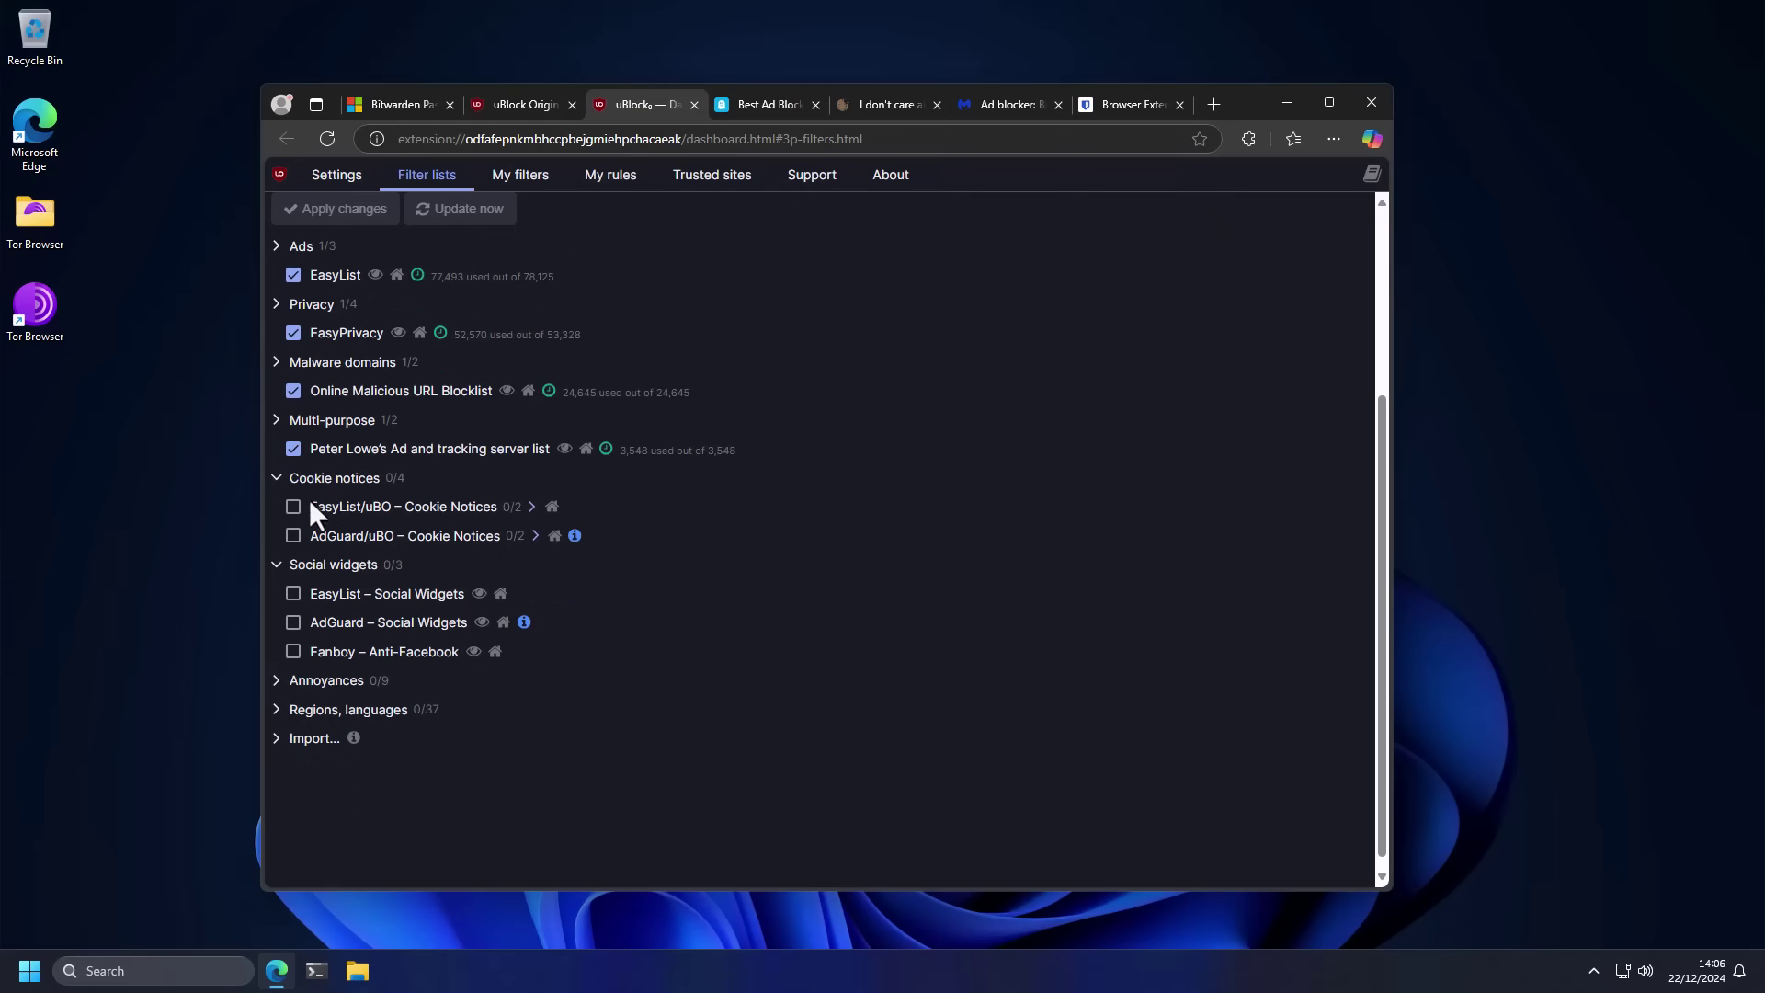
left_click(292, 508)
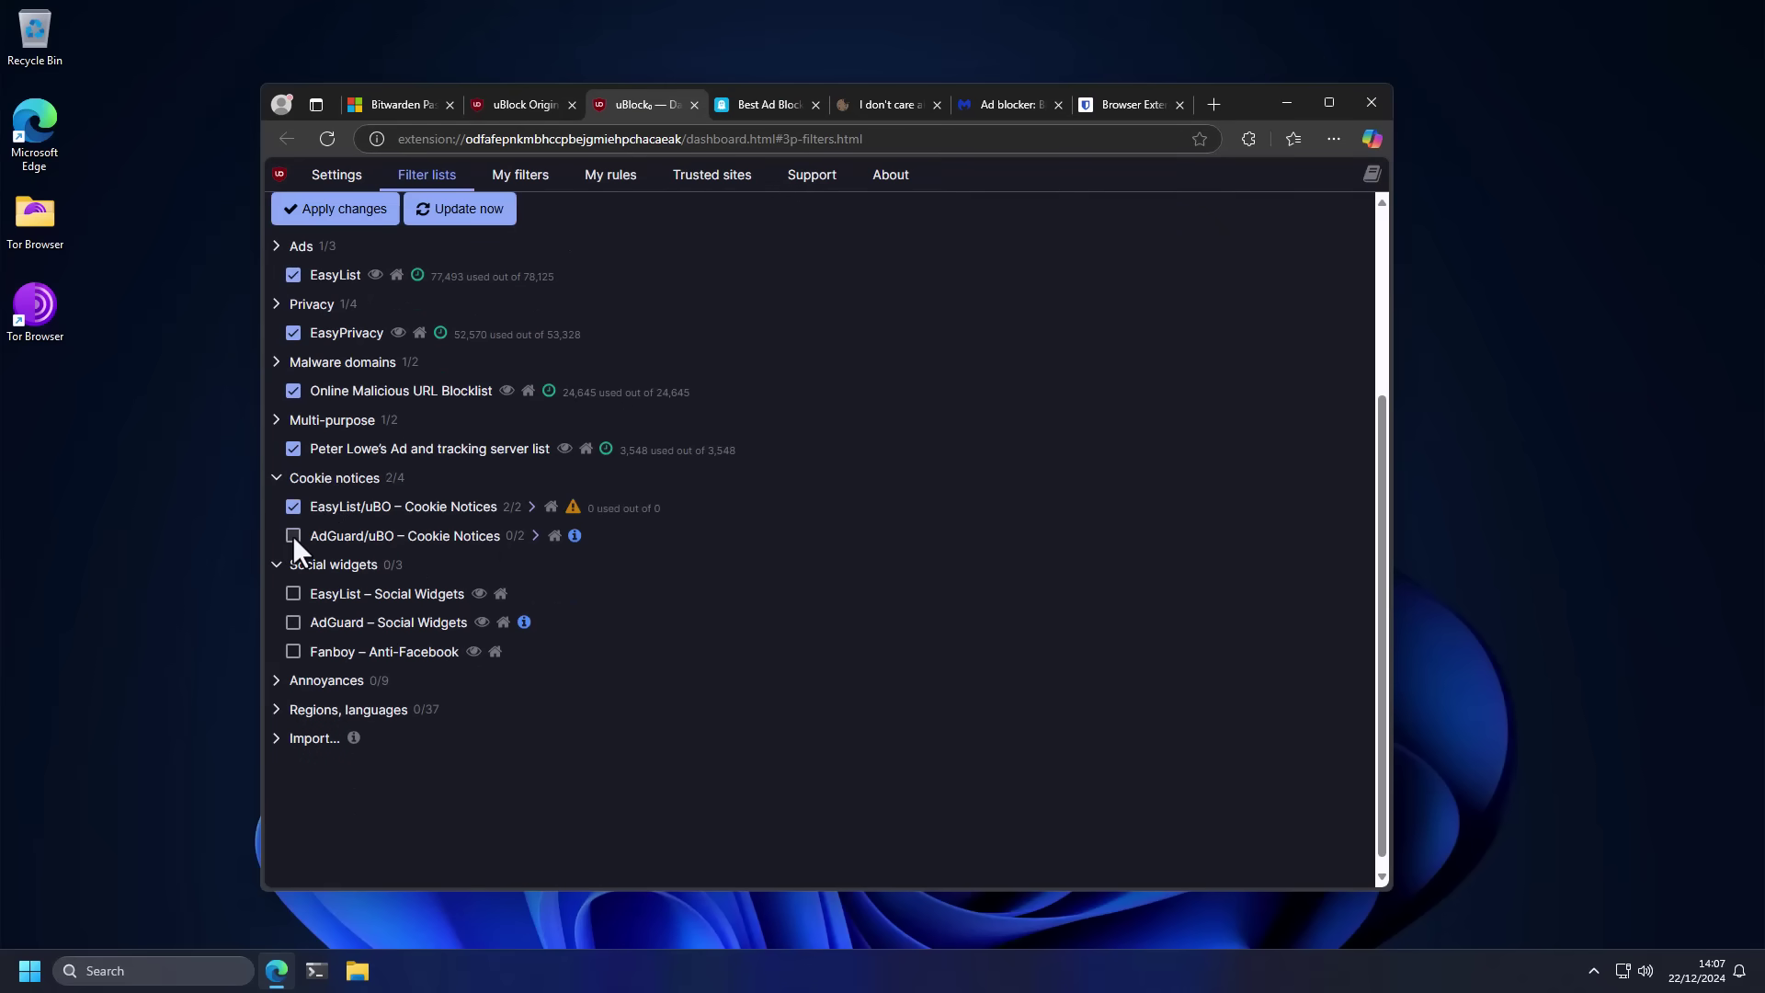
left_click(293, 535)
left_click(328, 215)
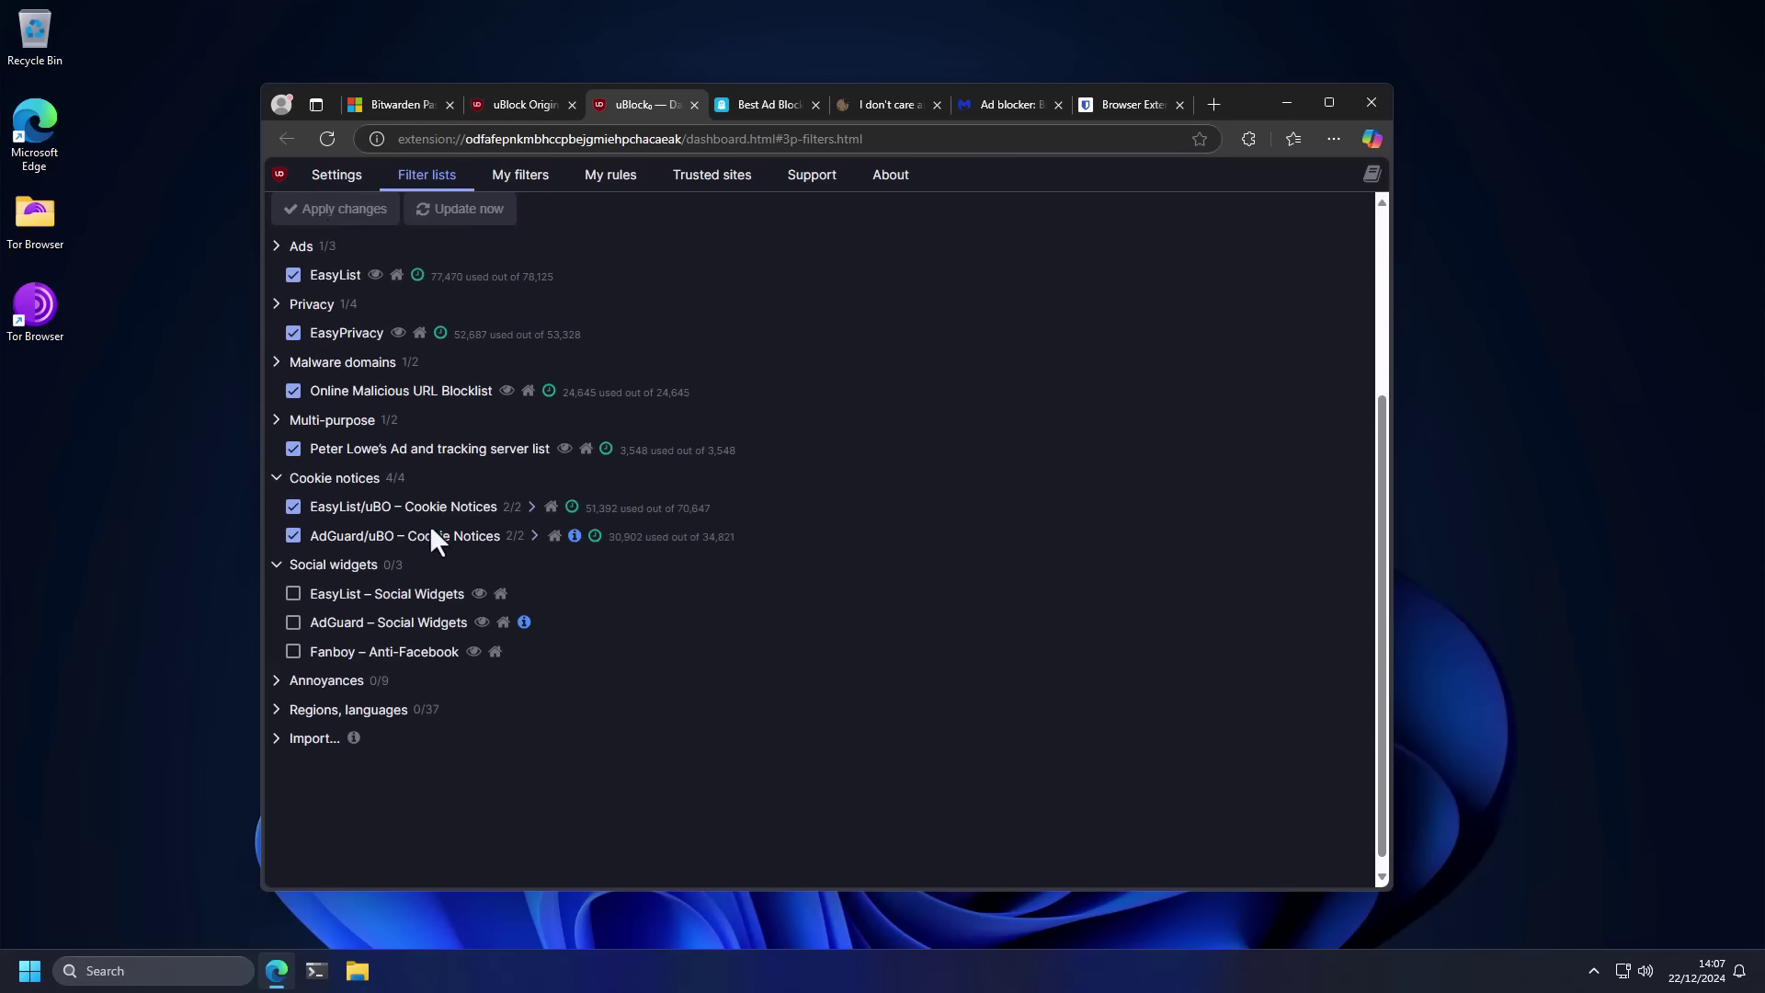
left_click(545, 100)
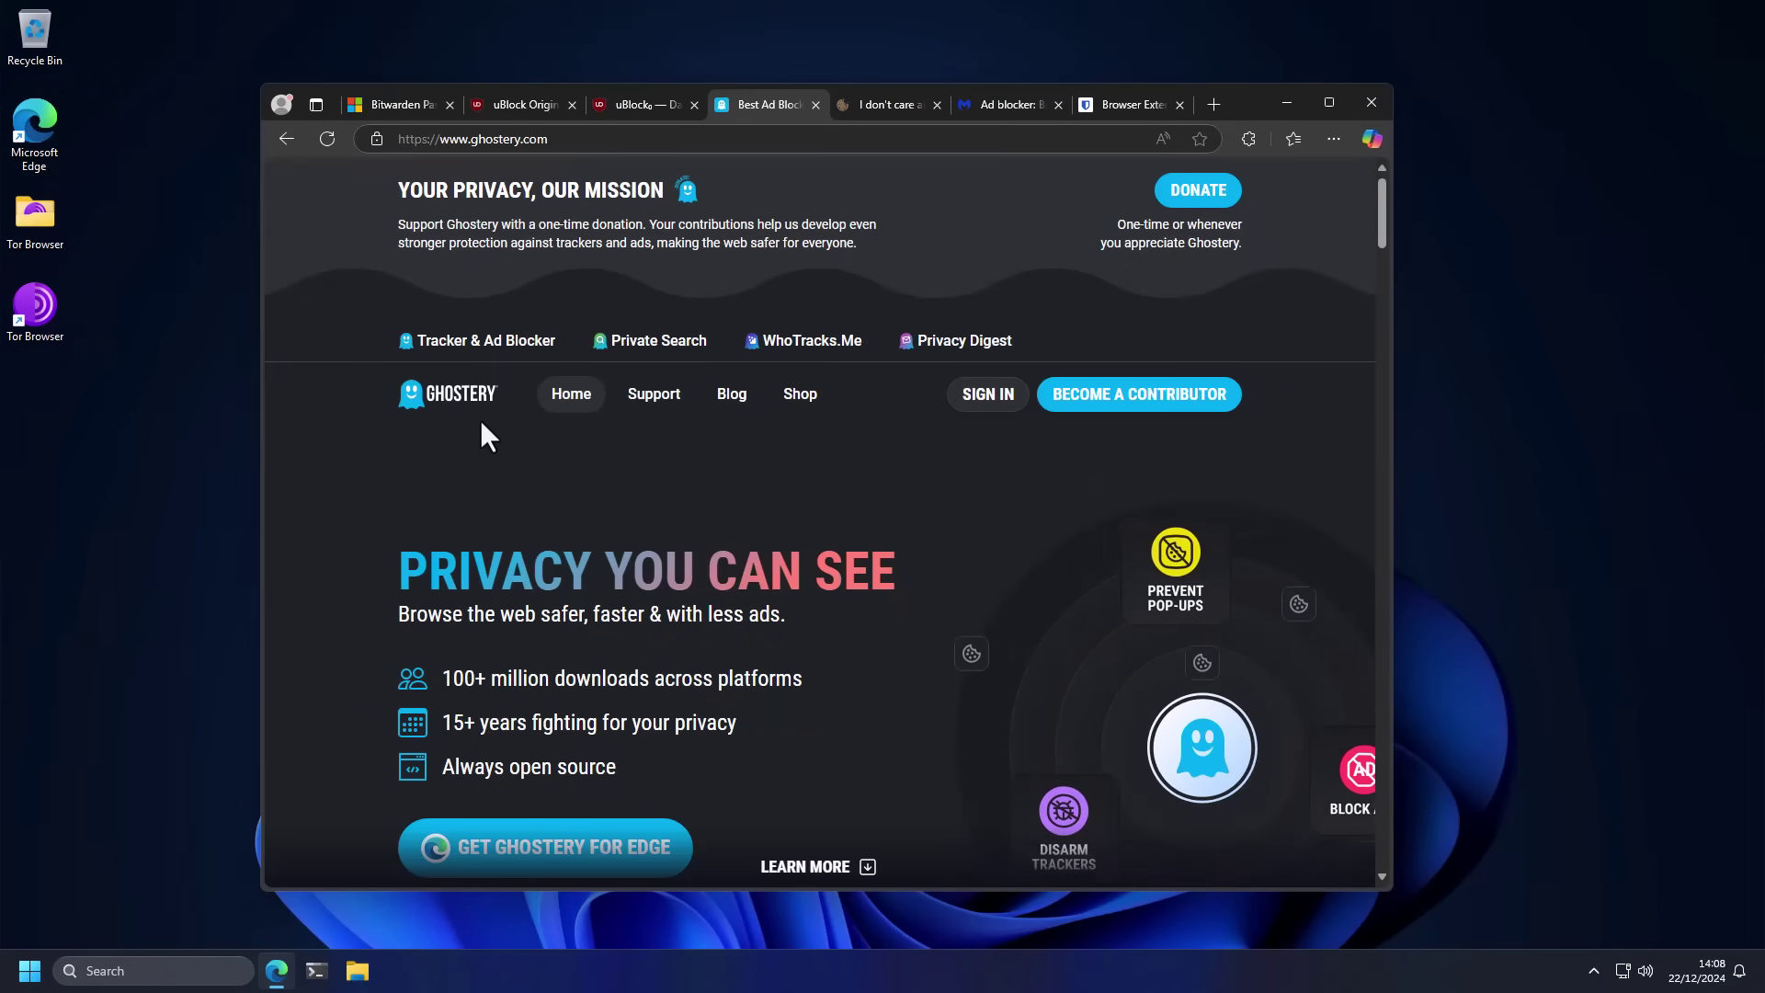
scroll(480, 420, "down", 3)
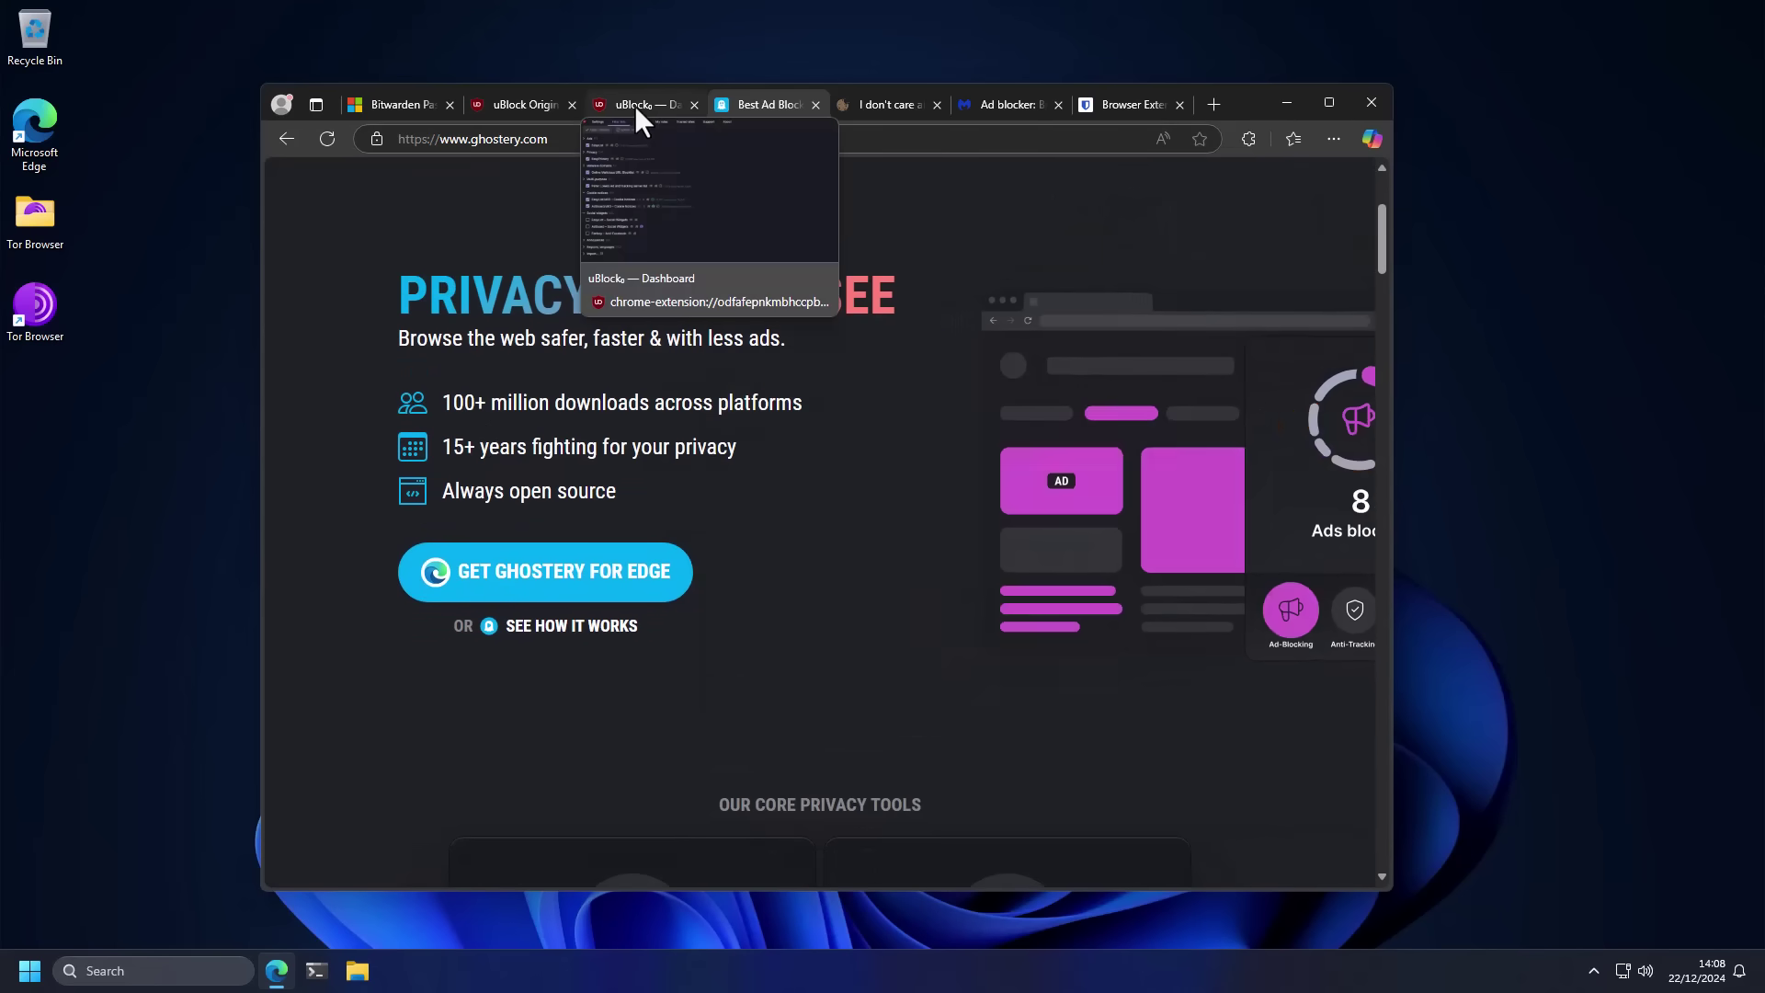
left_click(636, 106)
left_click(735, 107)
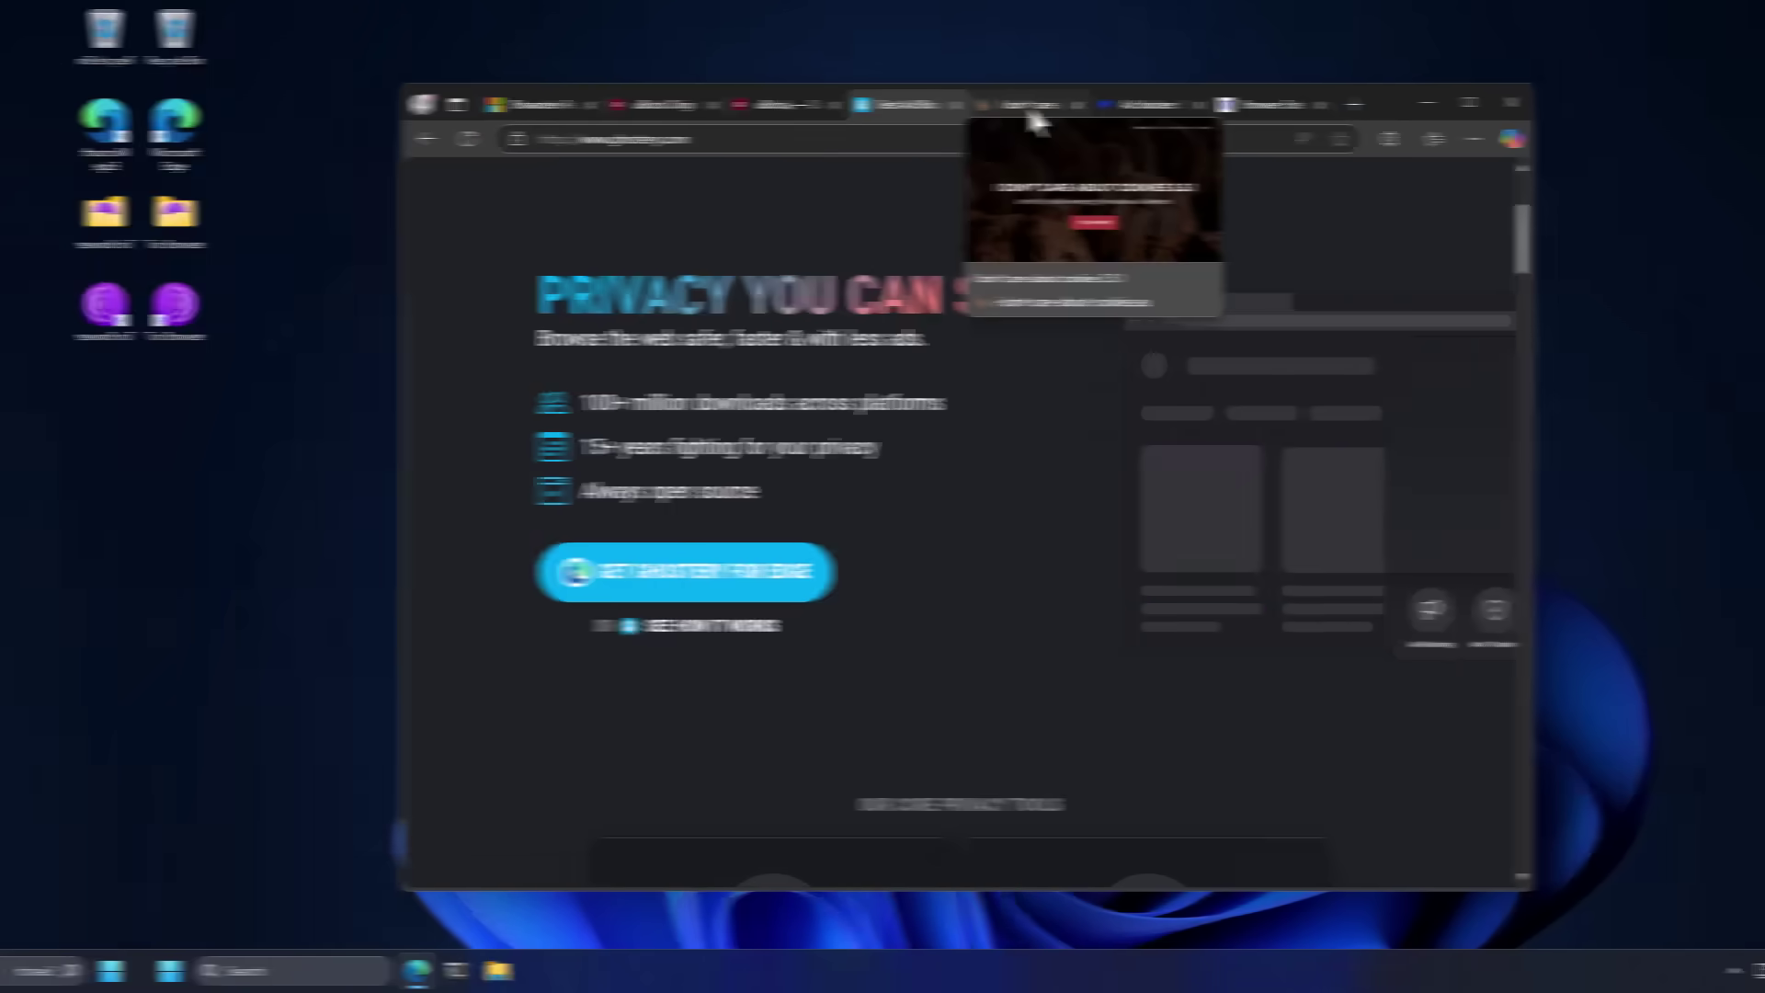
Step: Scroll the I don't care about cookies site down to its per-browser install instructions
left_click(889, 105)
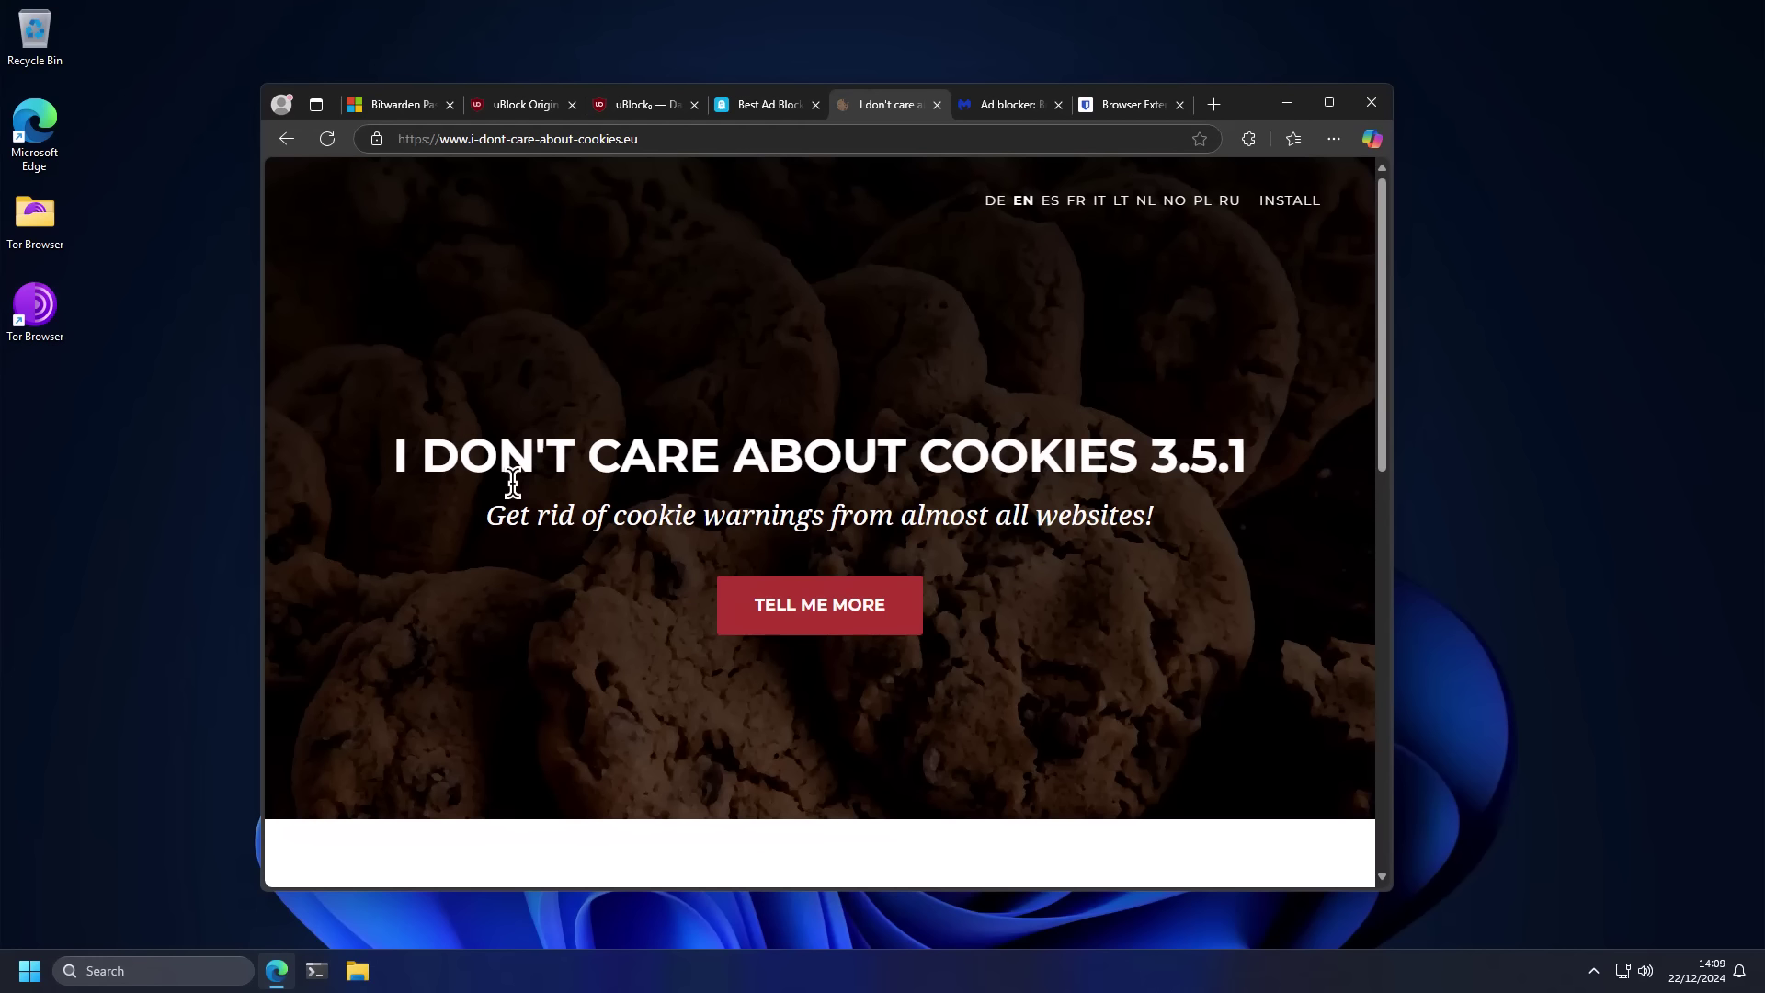
left_click(509, 103)
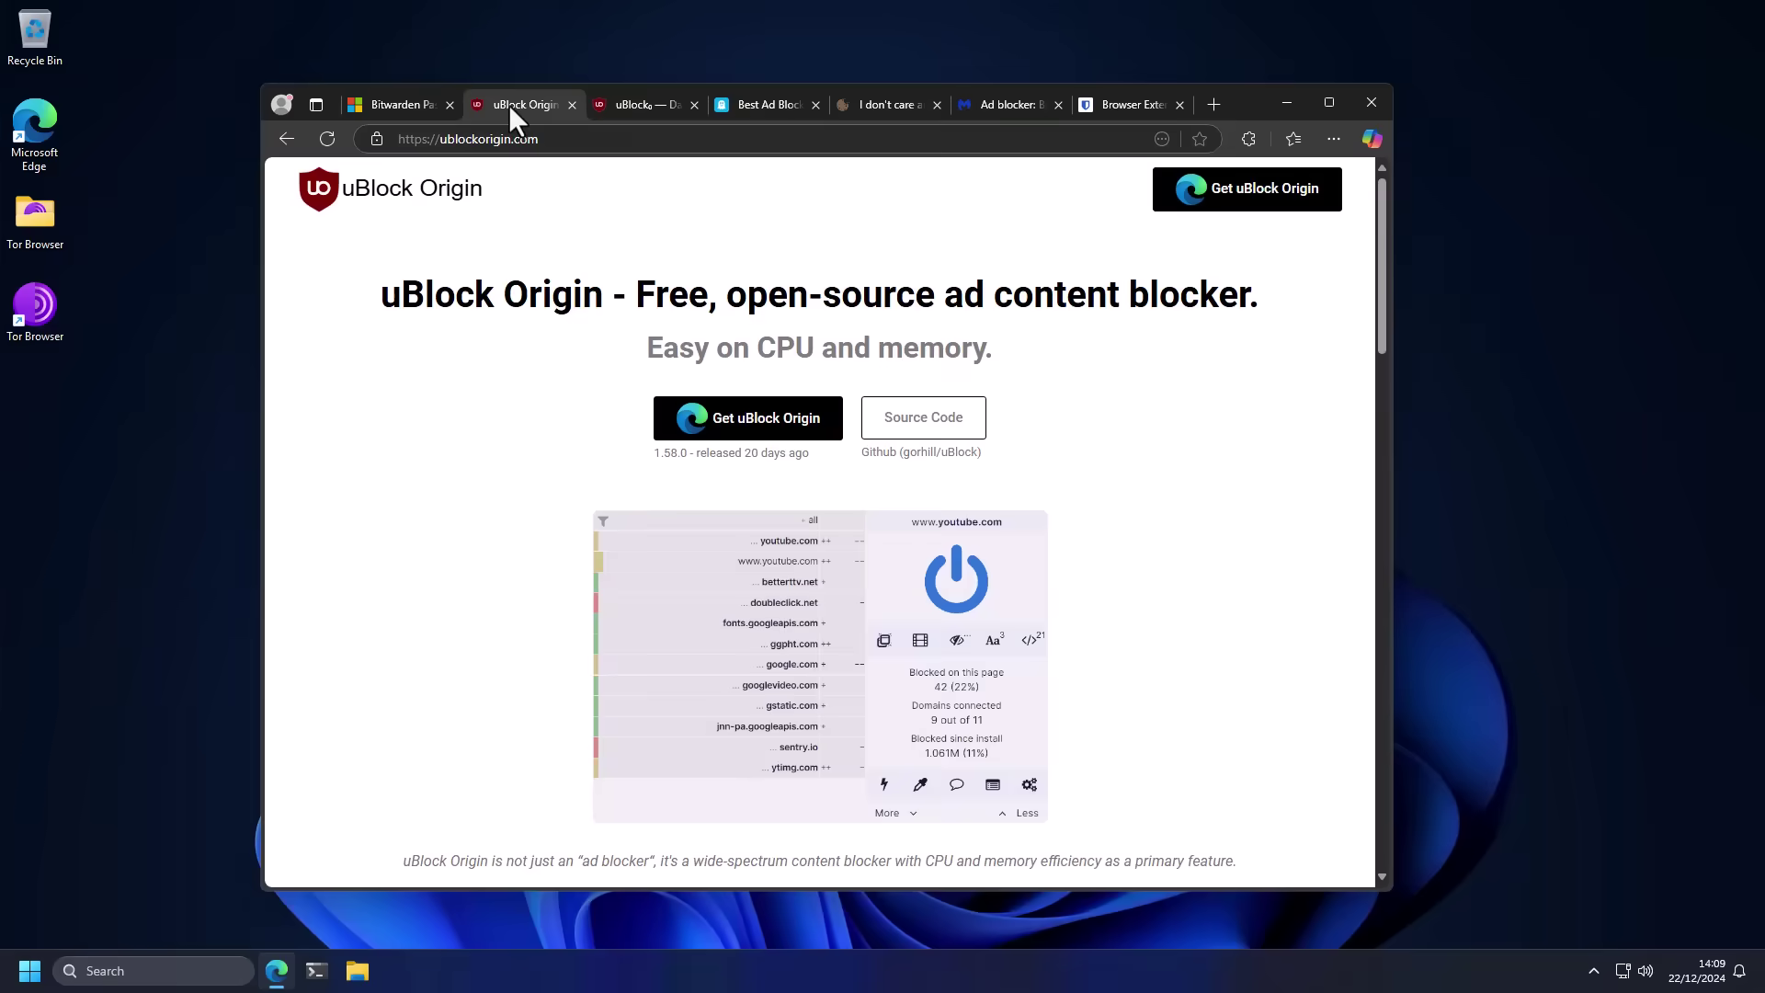
left_click(616, 103)
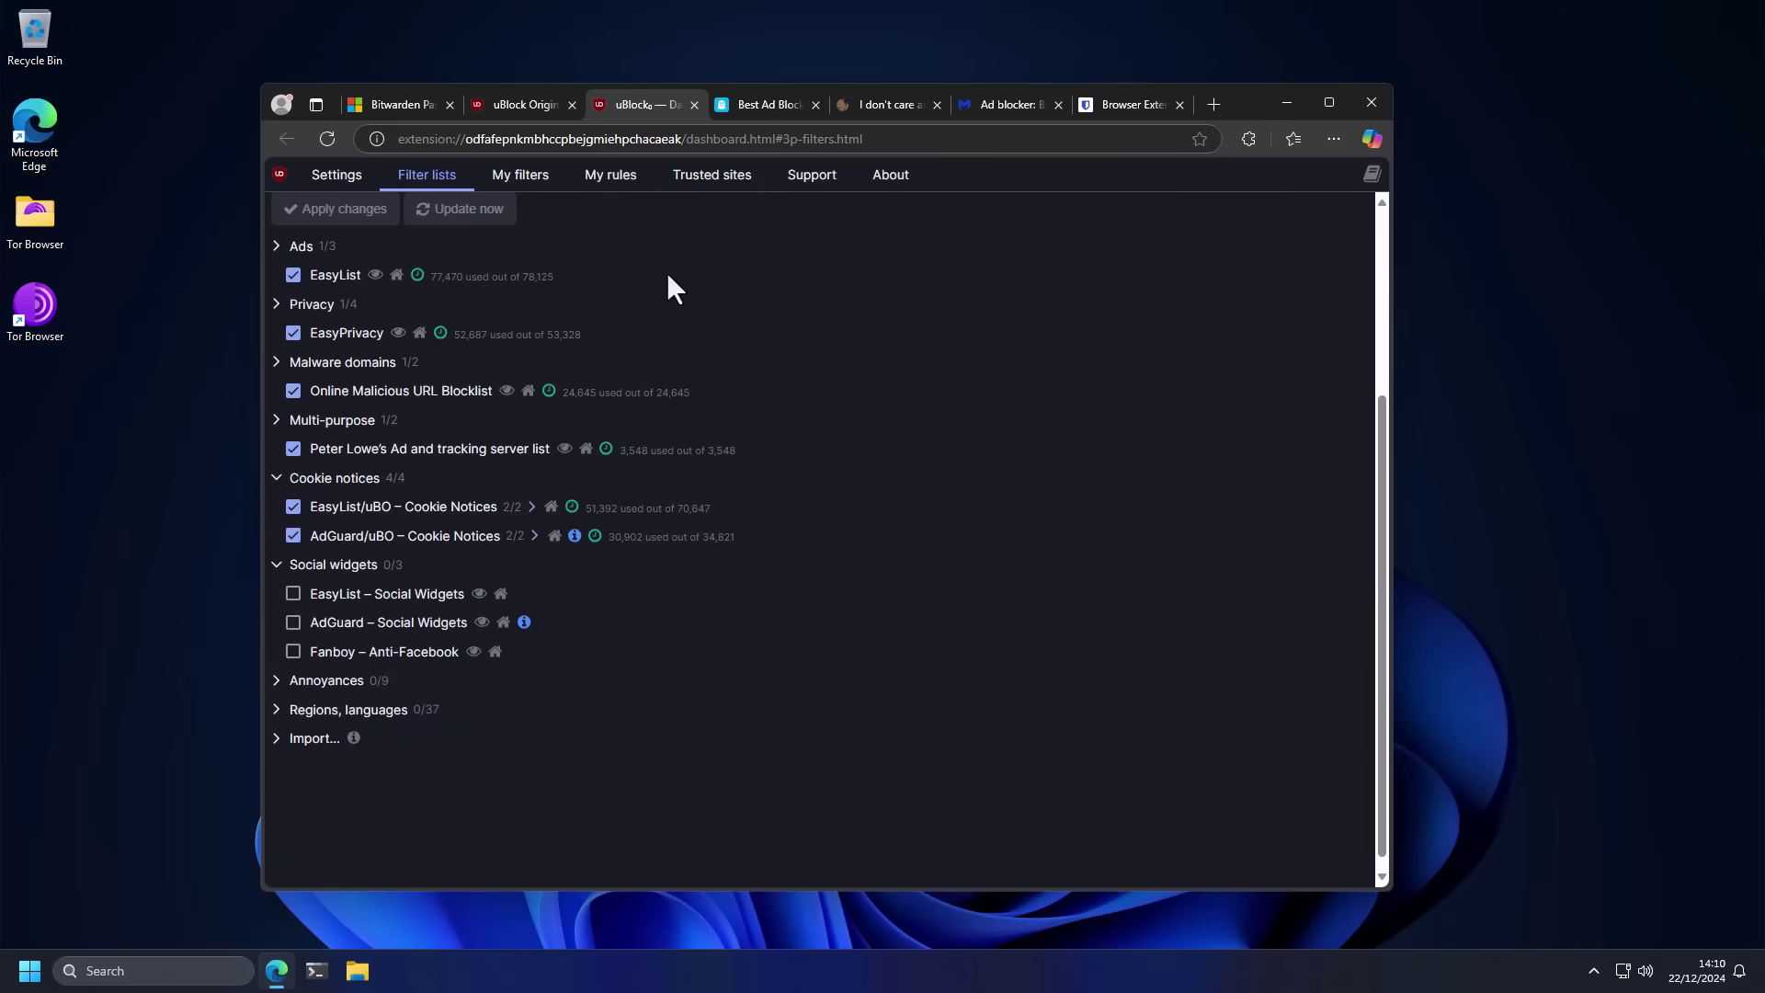
left_click(878, 105)
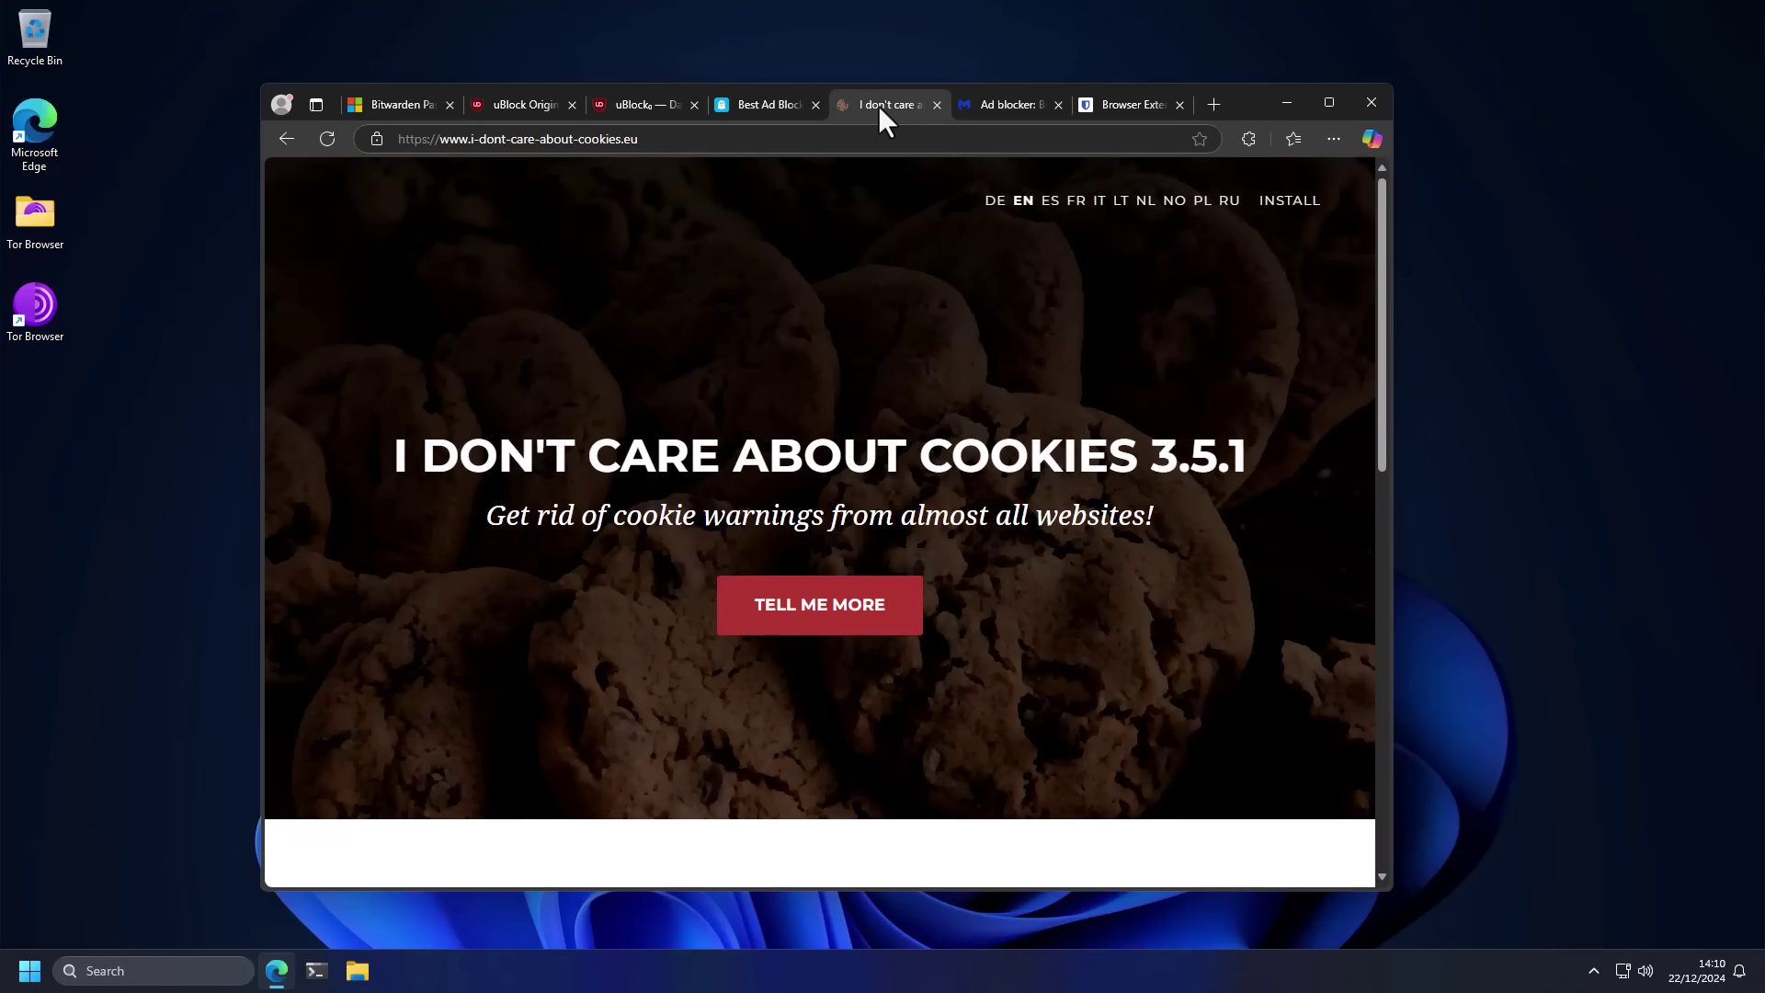
left_click(653, 107)
scroll(874, 519, "down", 5)
scroll(876, 526, "down", 4)
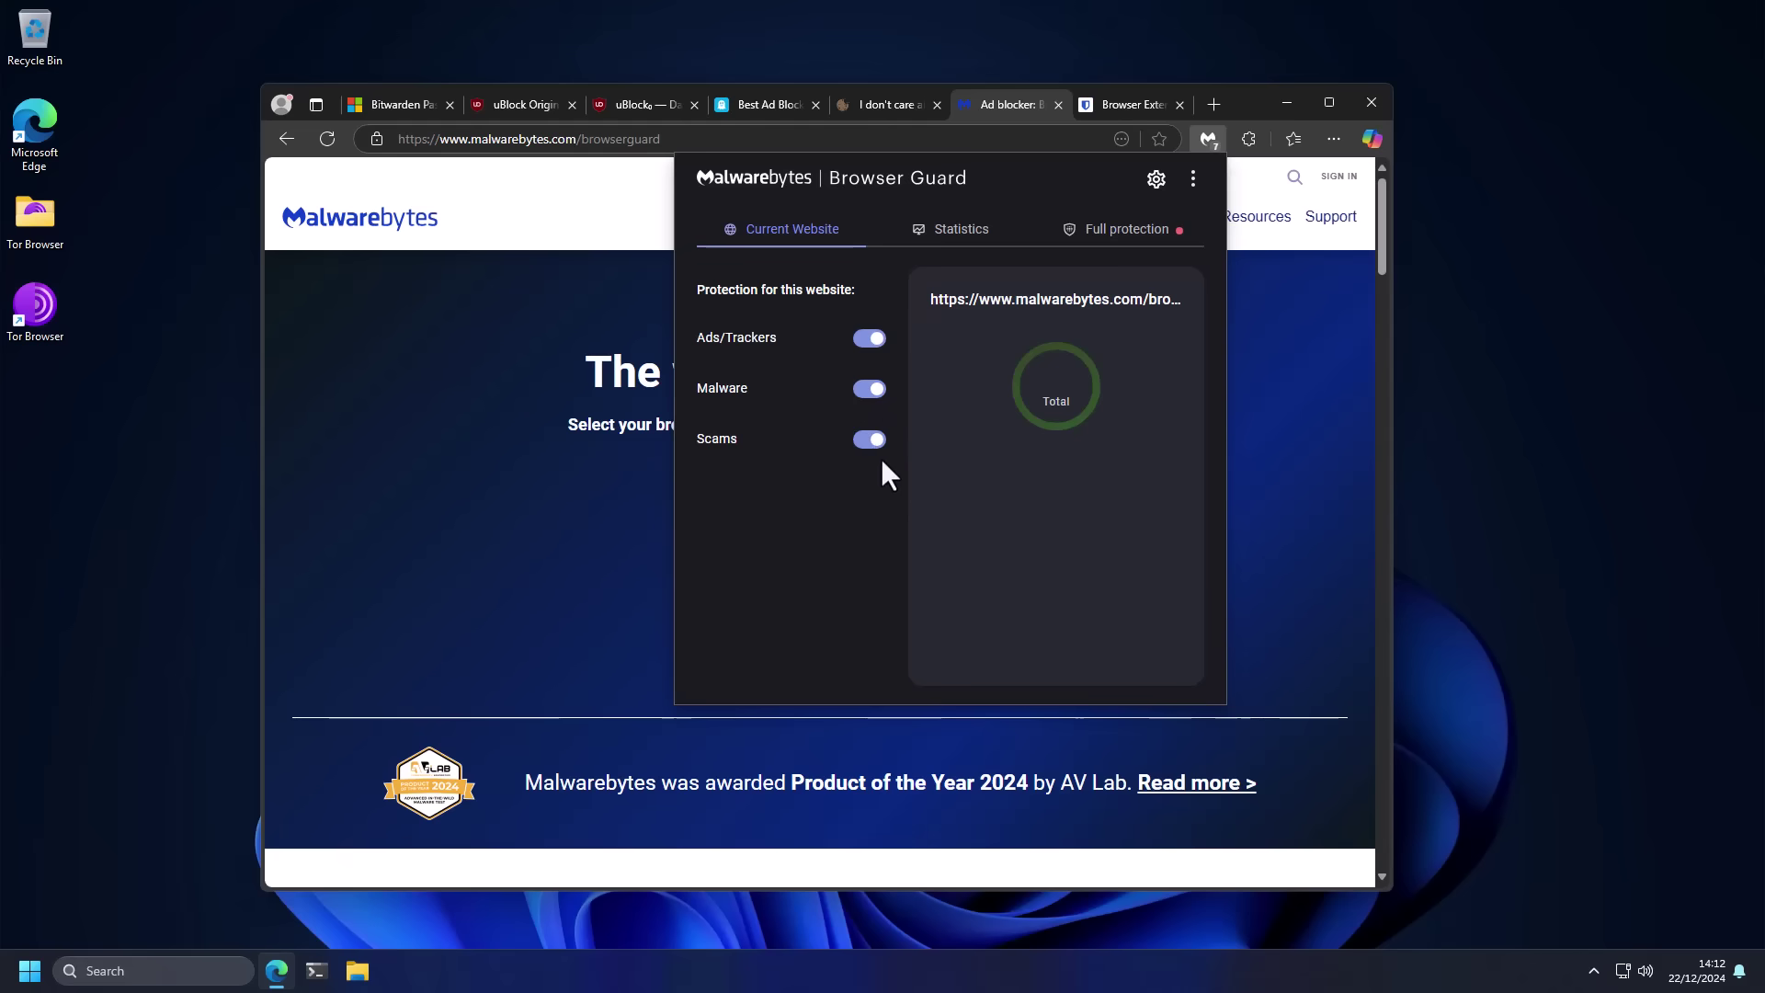
Step: Close the Browser Guard protection panel and return to the Bitwarden add-on page
left_click(554, 405)
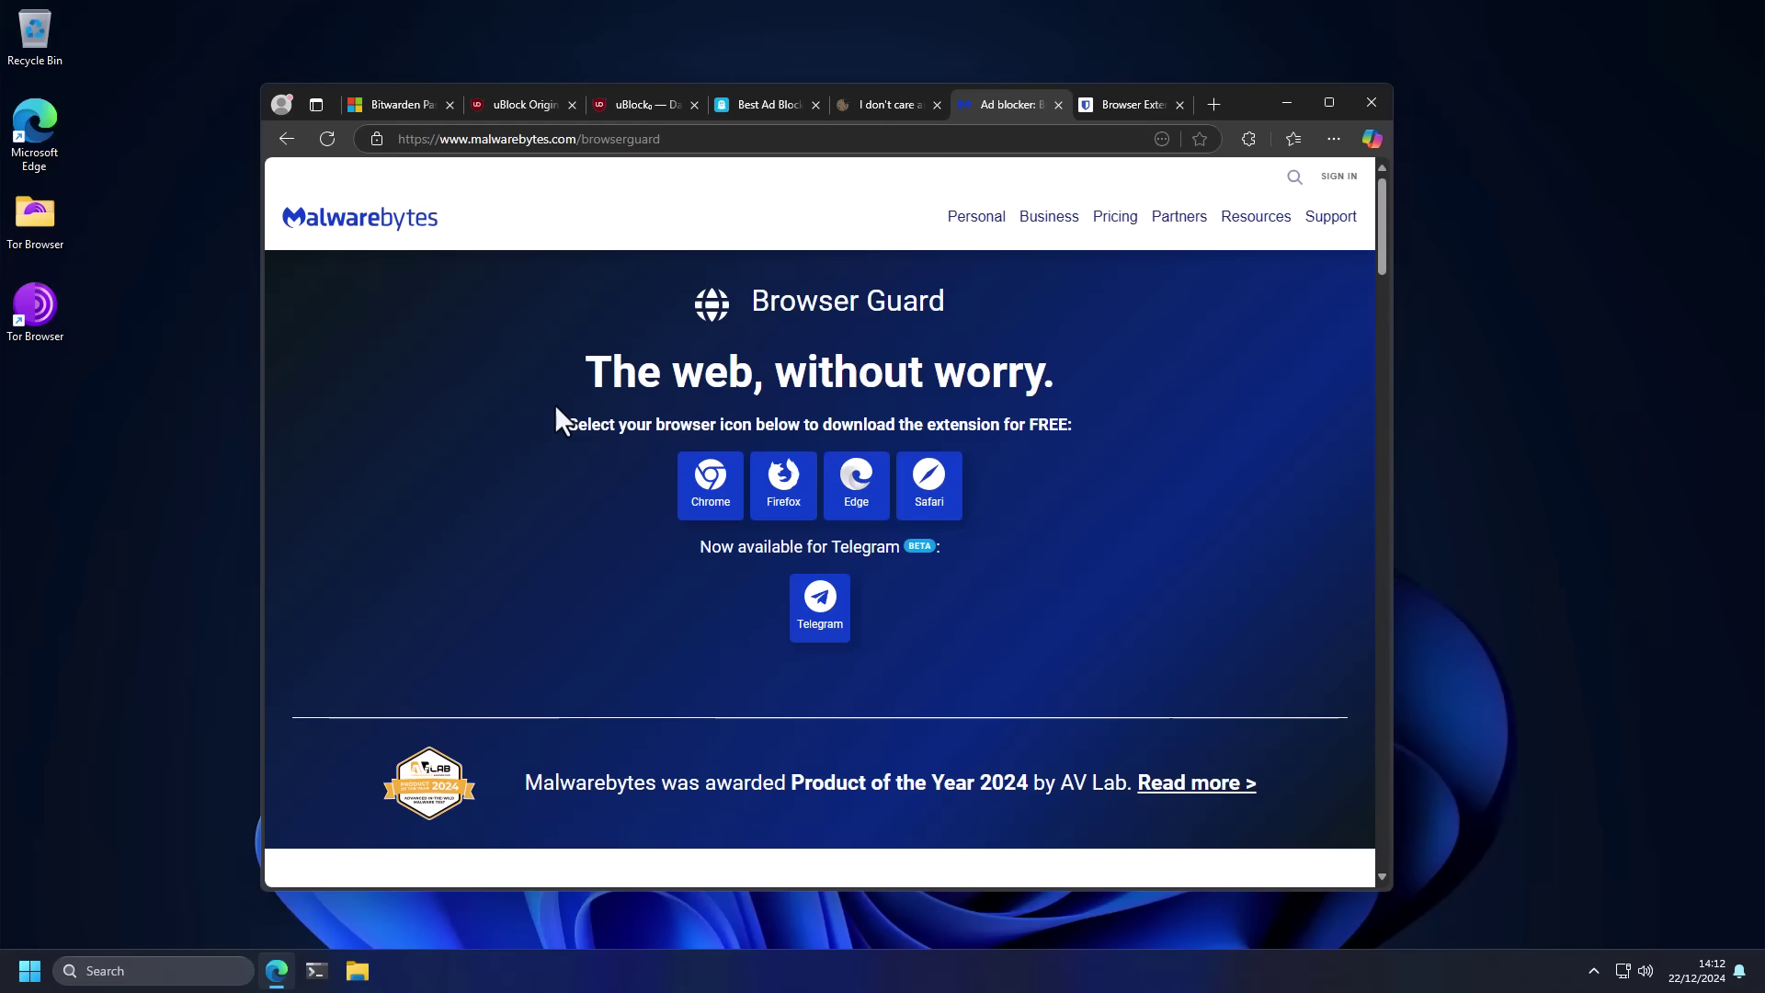
left_click(393, 112)
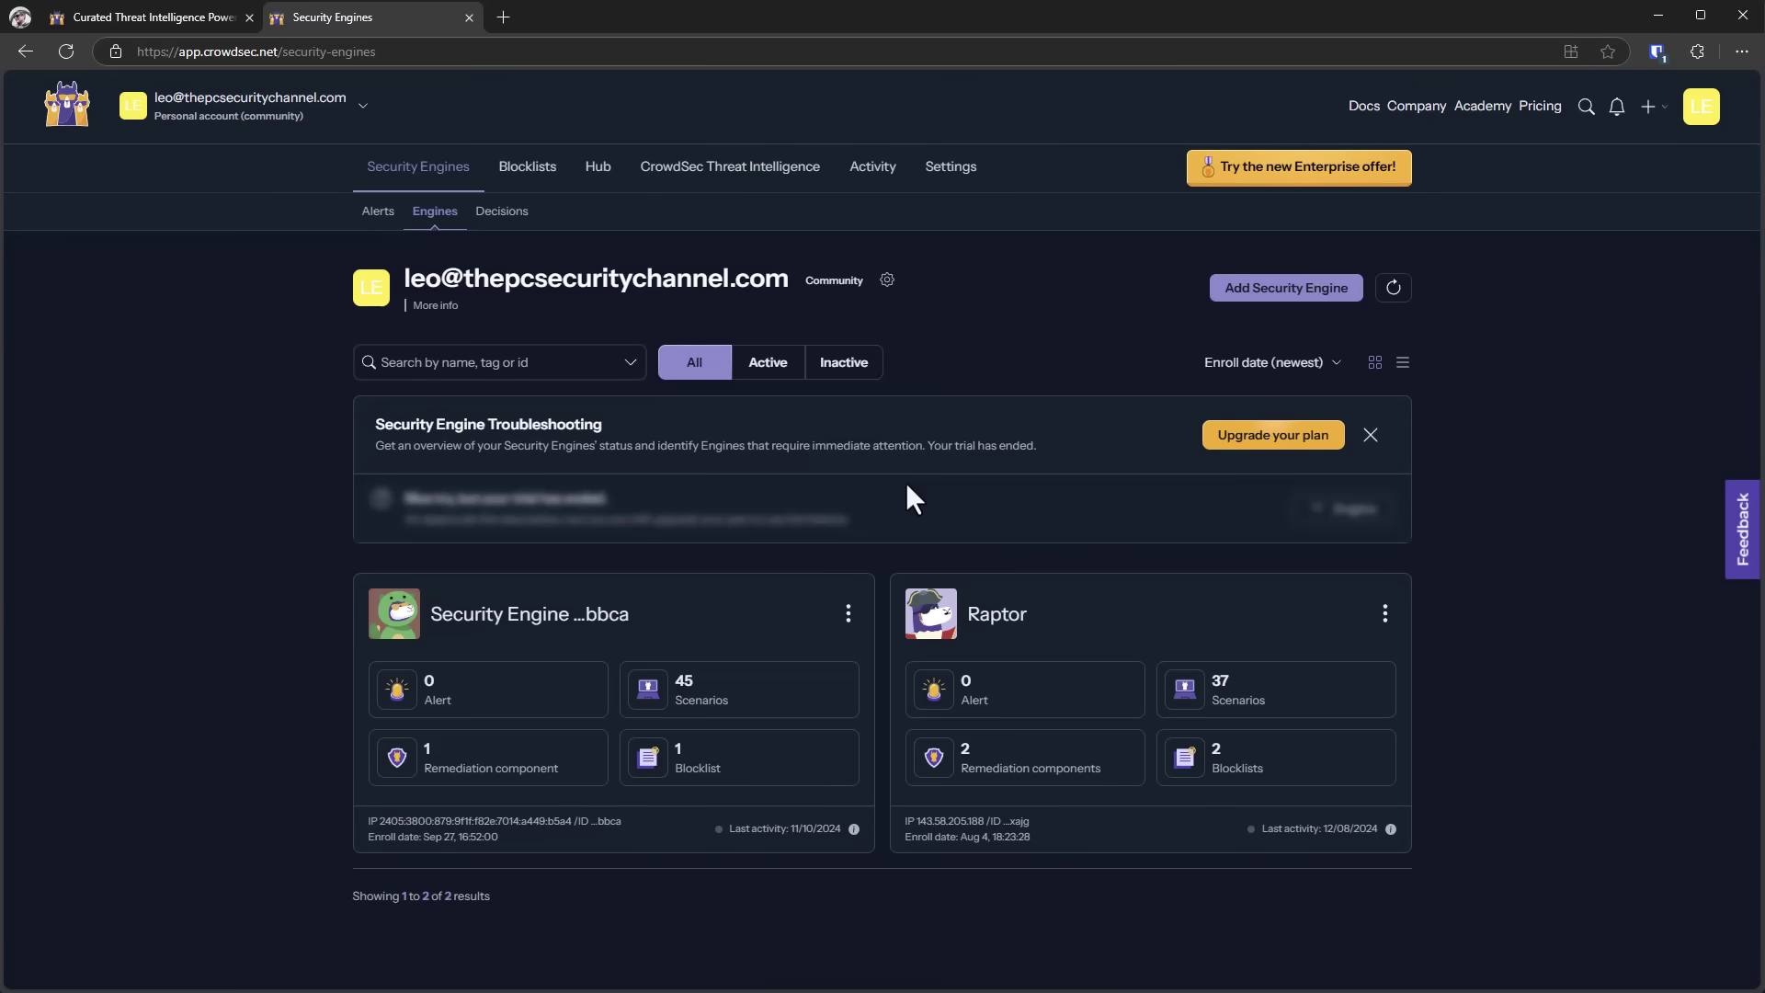
Step: Browse the featured lists in the CrowdSec blocklists catalogue
left_click(523, 168)
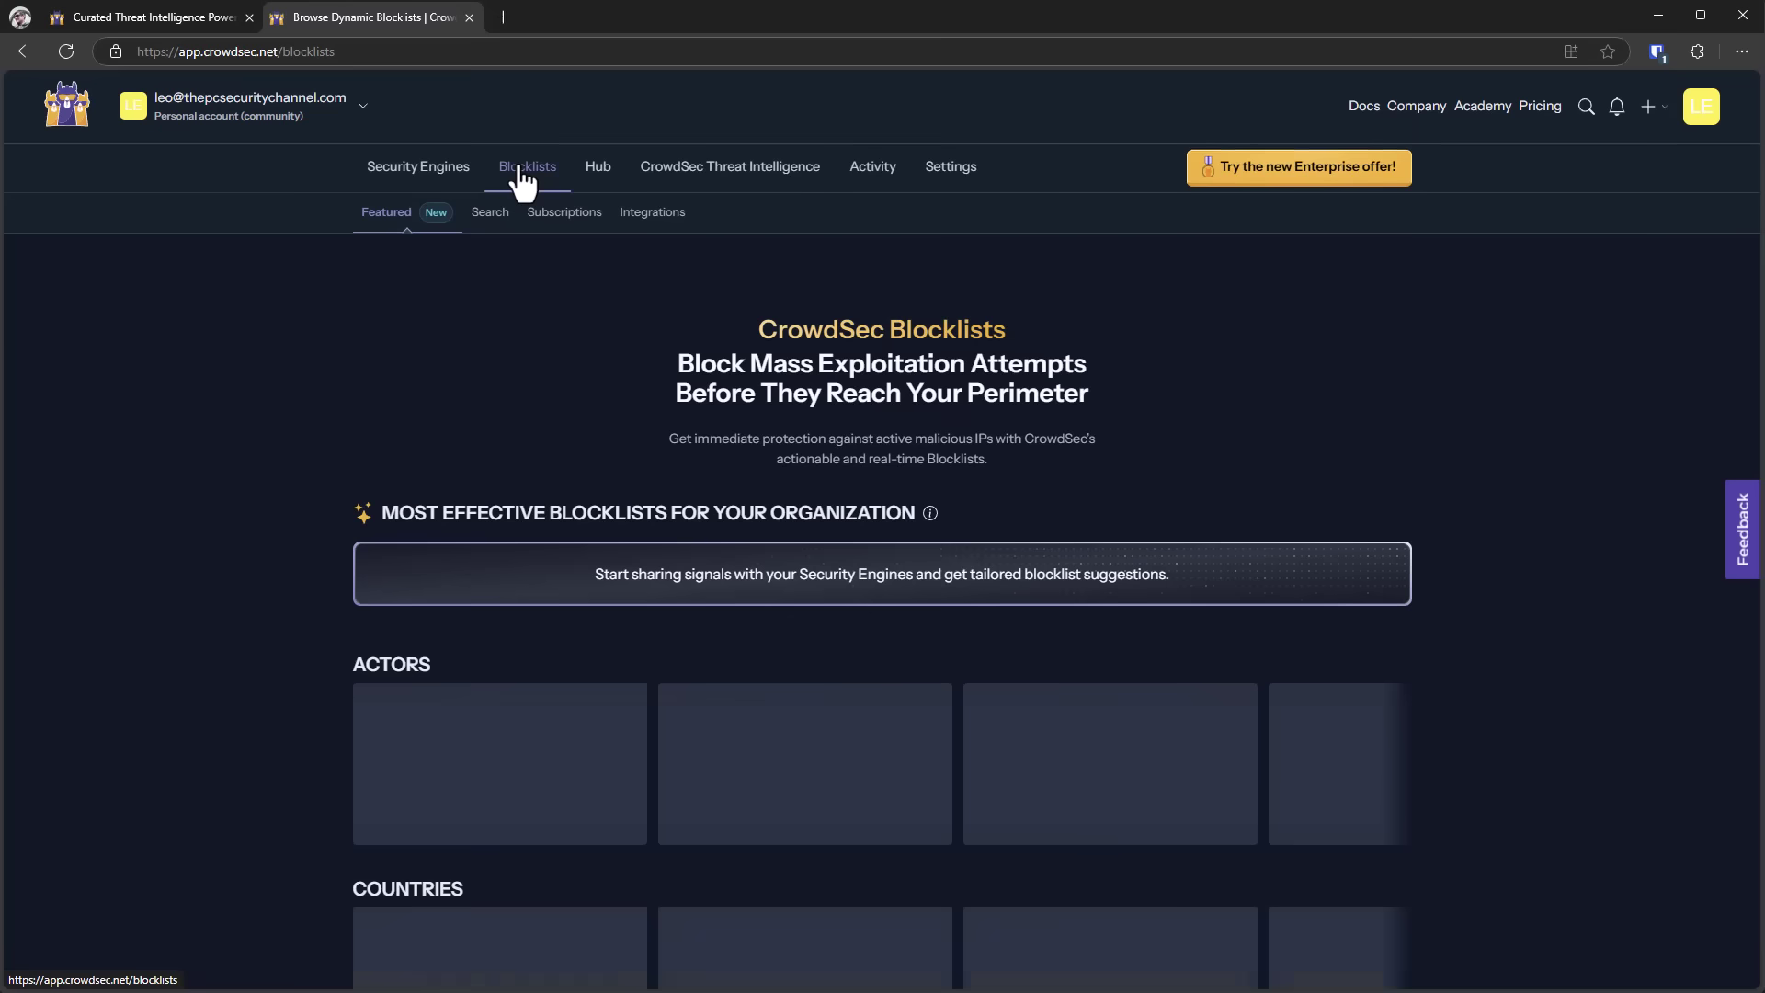
scroll(520, 167, "down", 1)
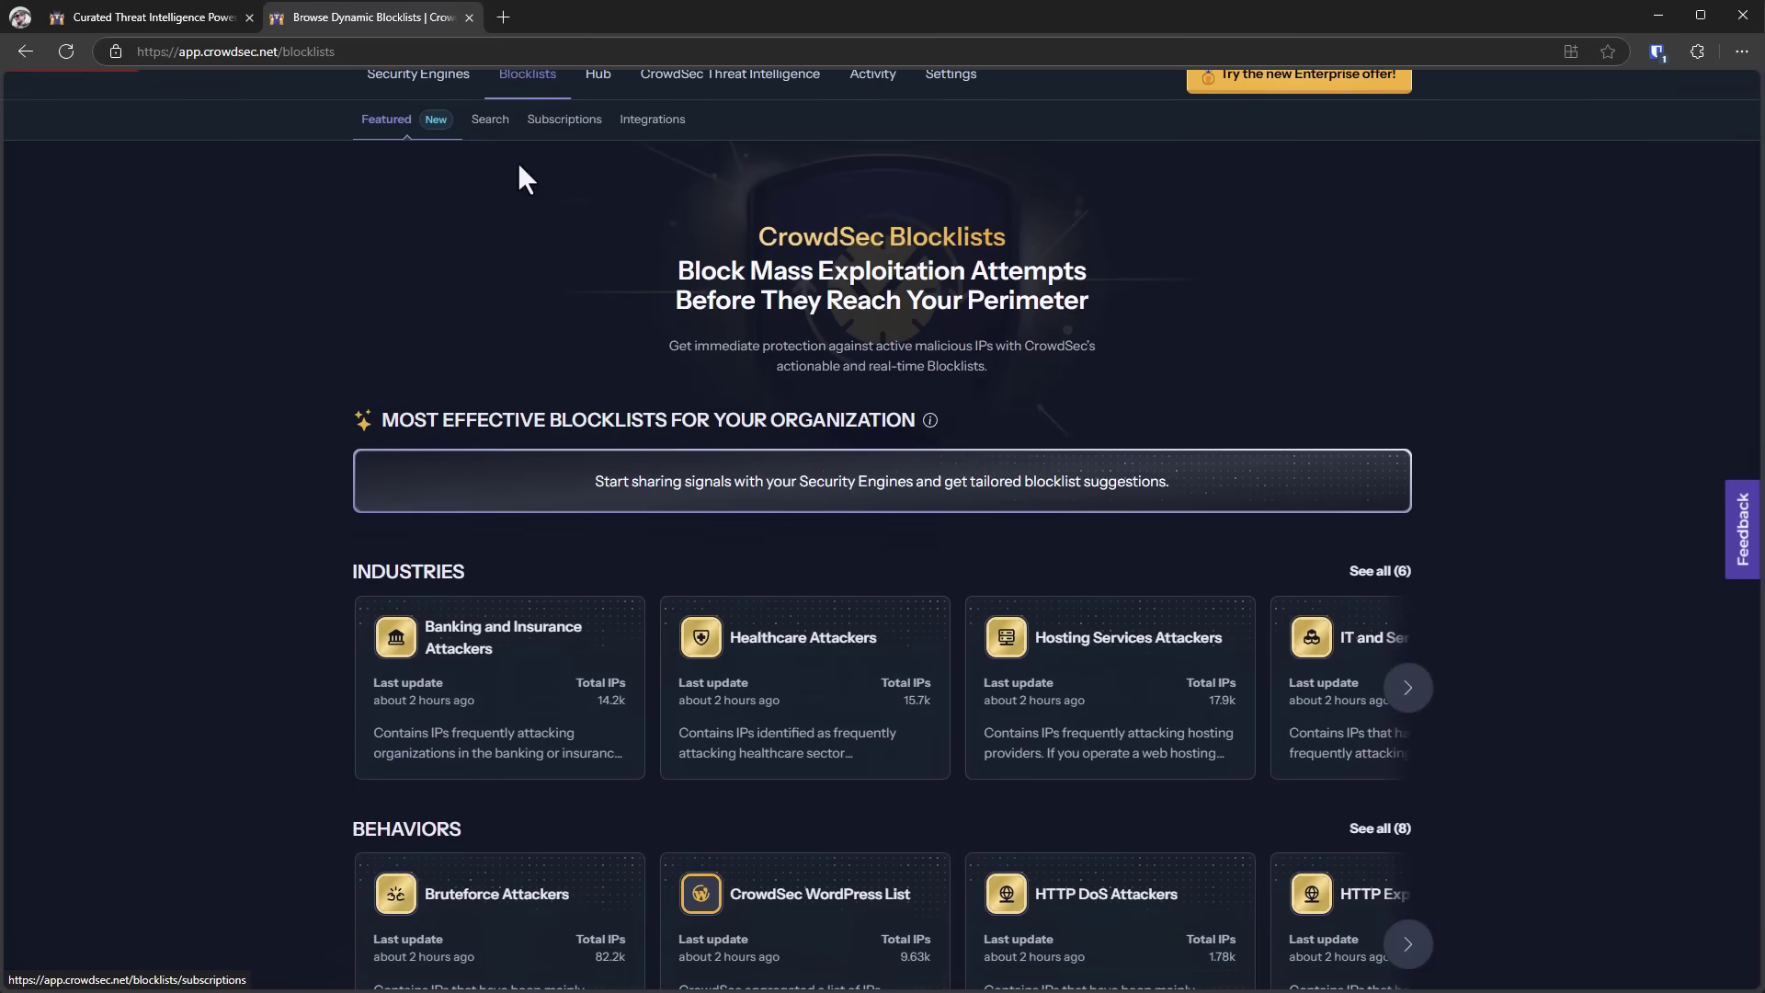
scroll(524, 177, "down", 3)
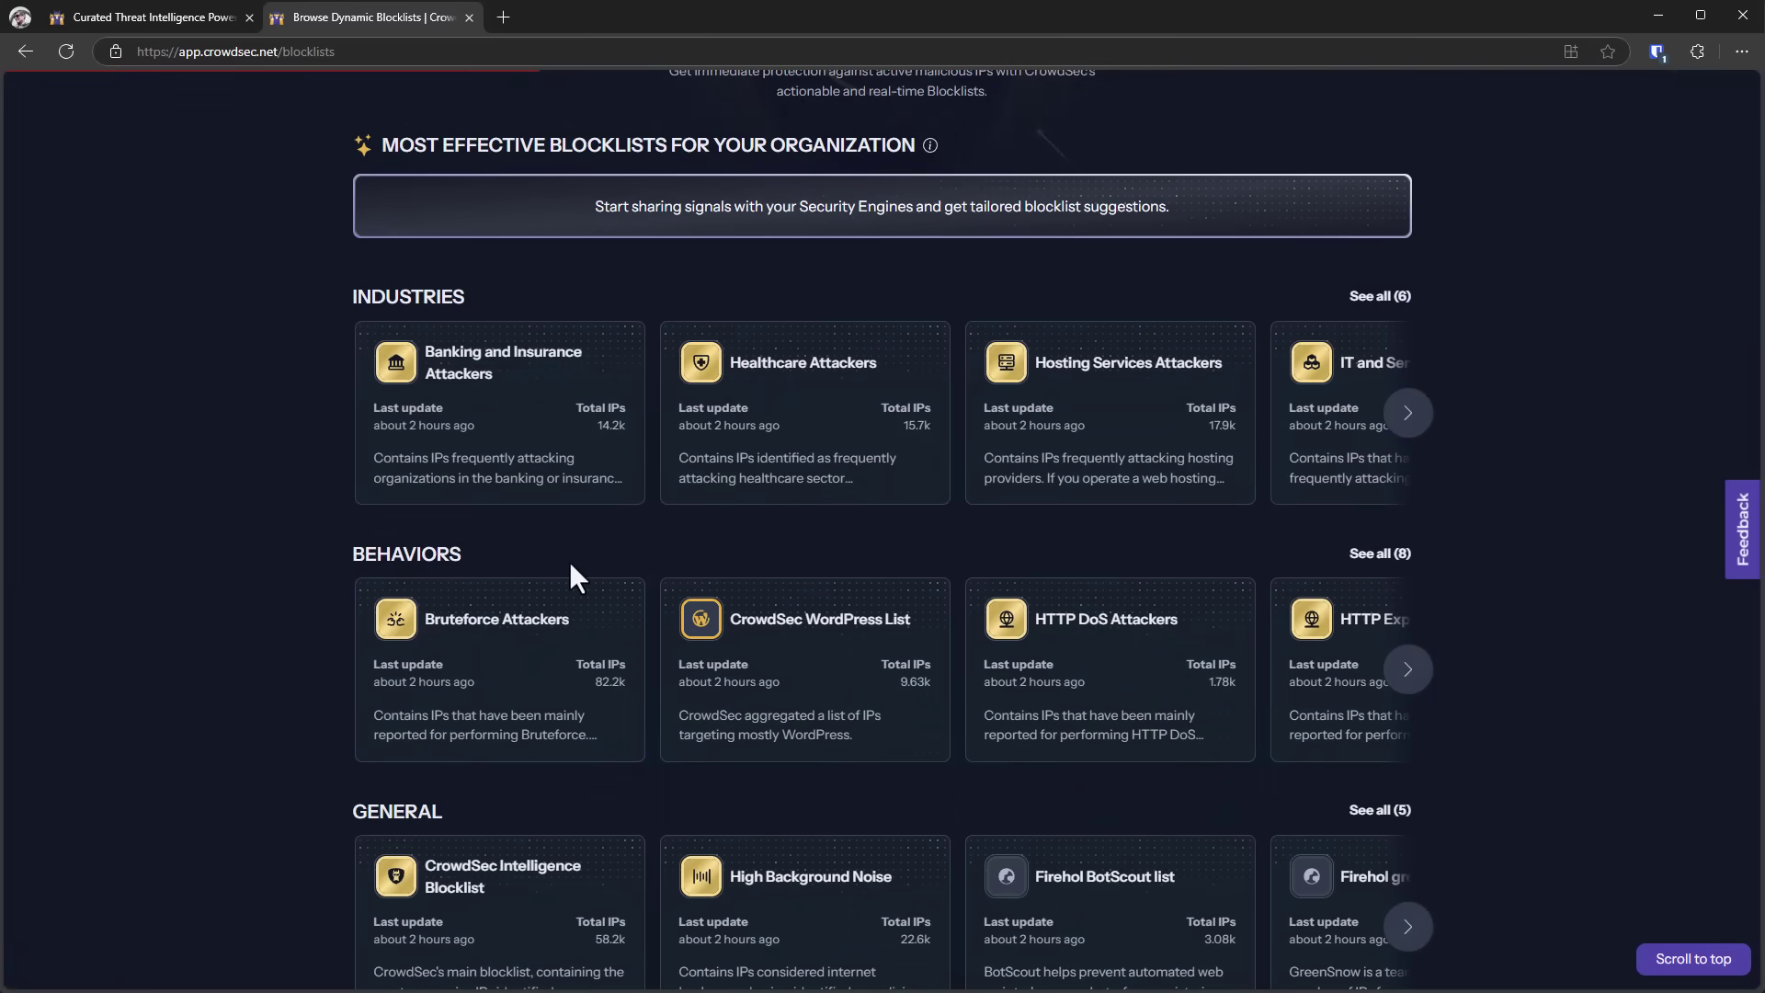
scroll(571, 564, "down", 5)
scroll(571, 564, "up", 9)
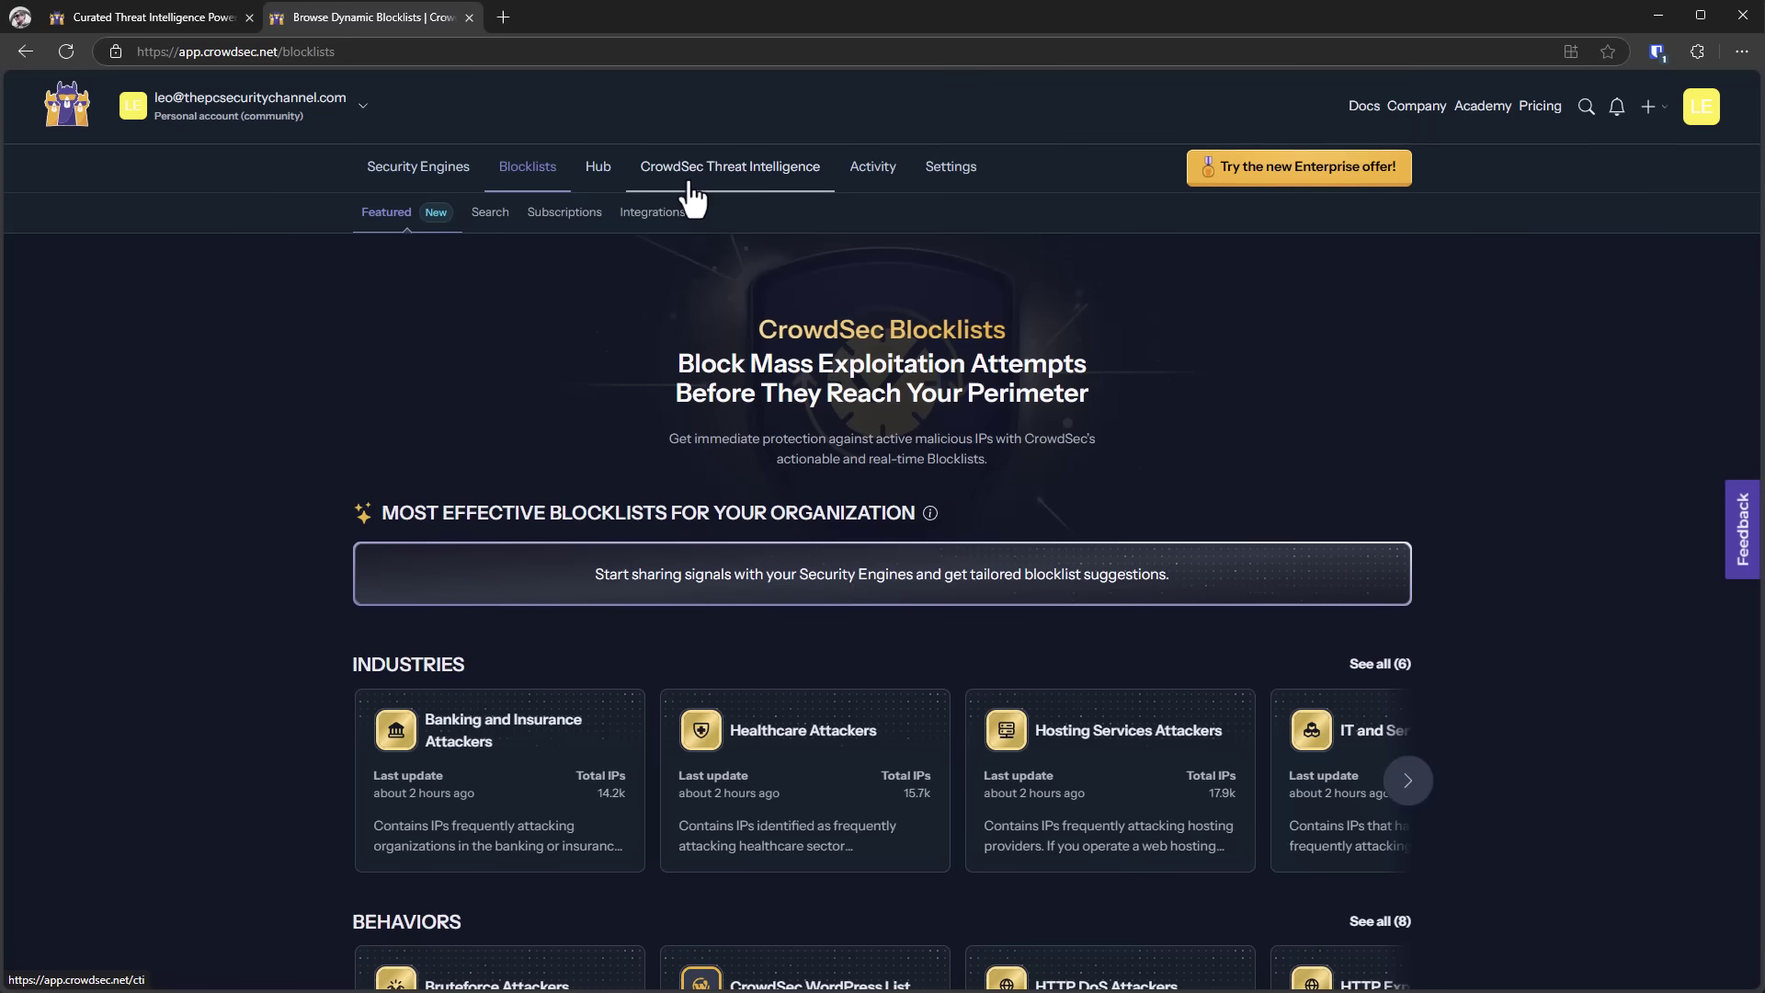
Step: Open the Explore IPs threat intelligence page and view its searchable IP keys
left_click(595, 167)
left_click(776, 184)
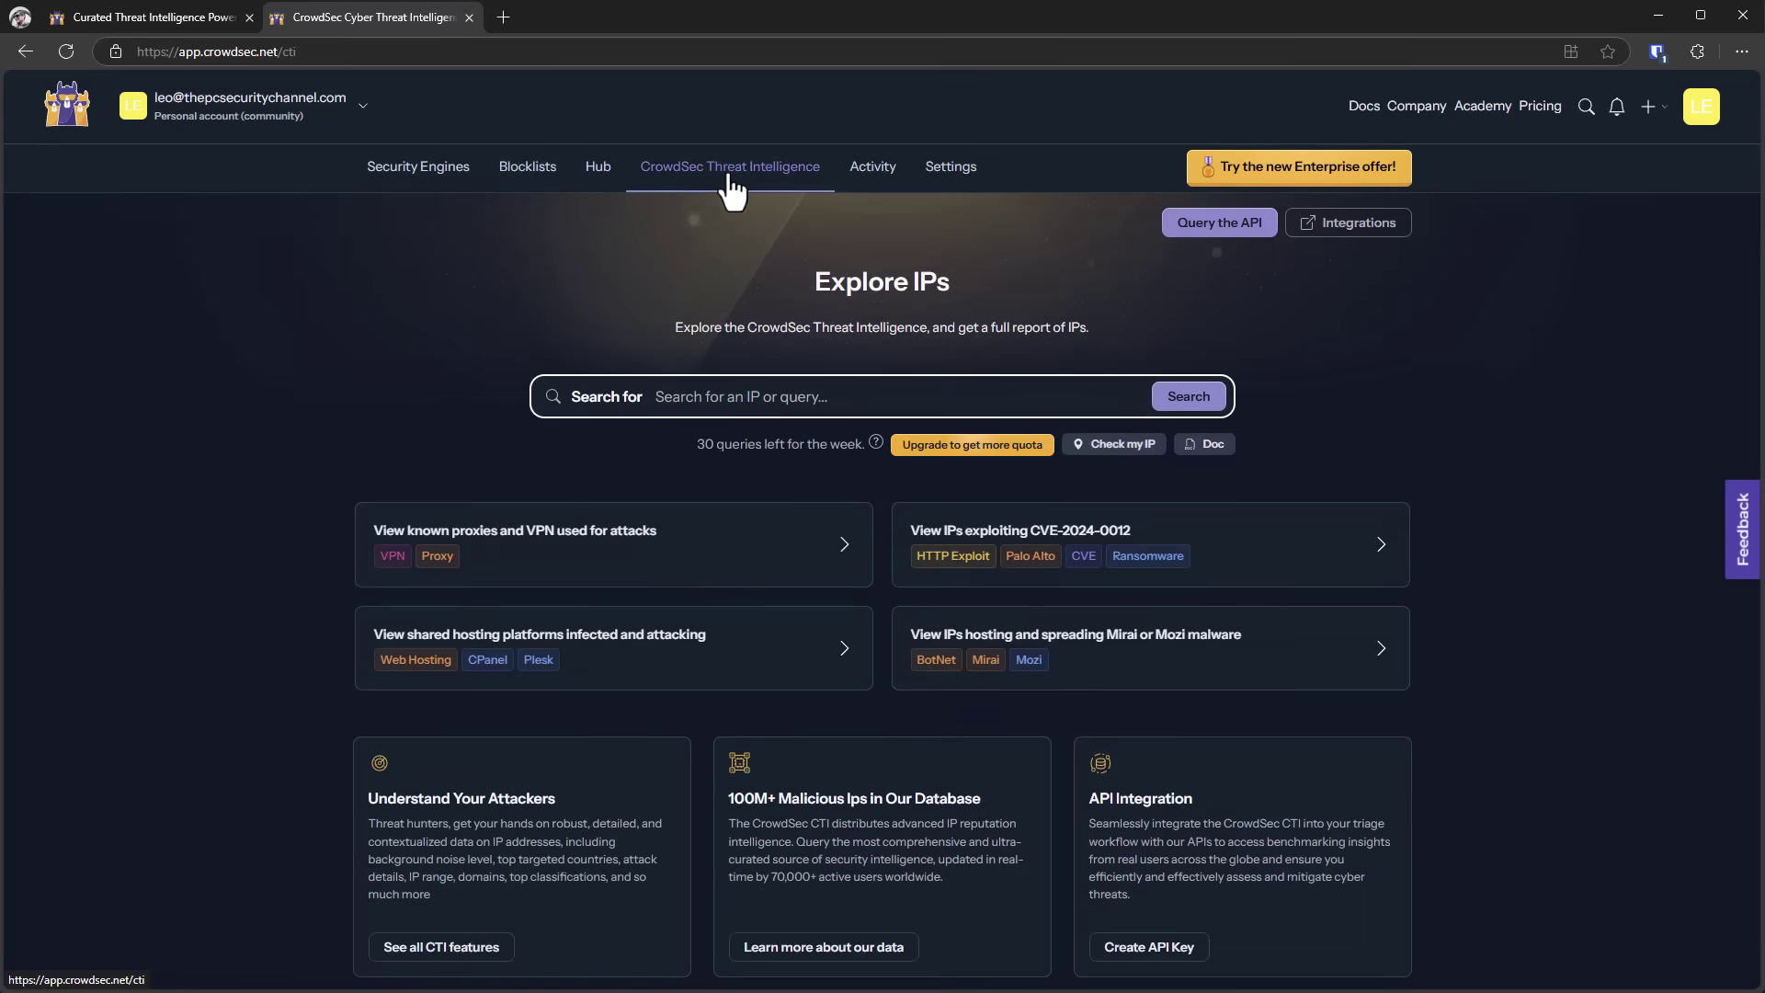
left_click(663, 403)
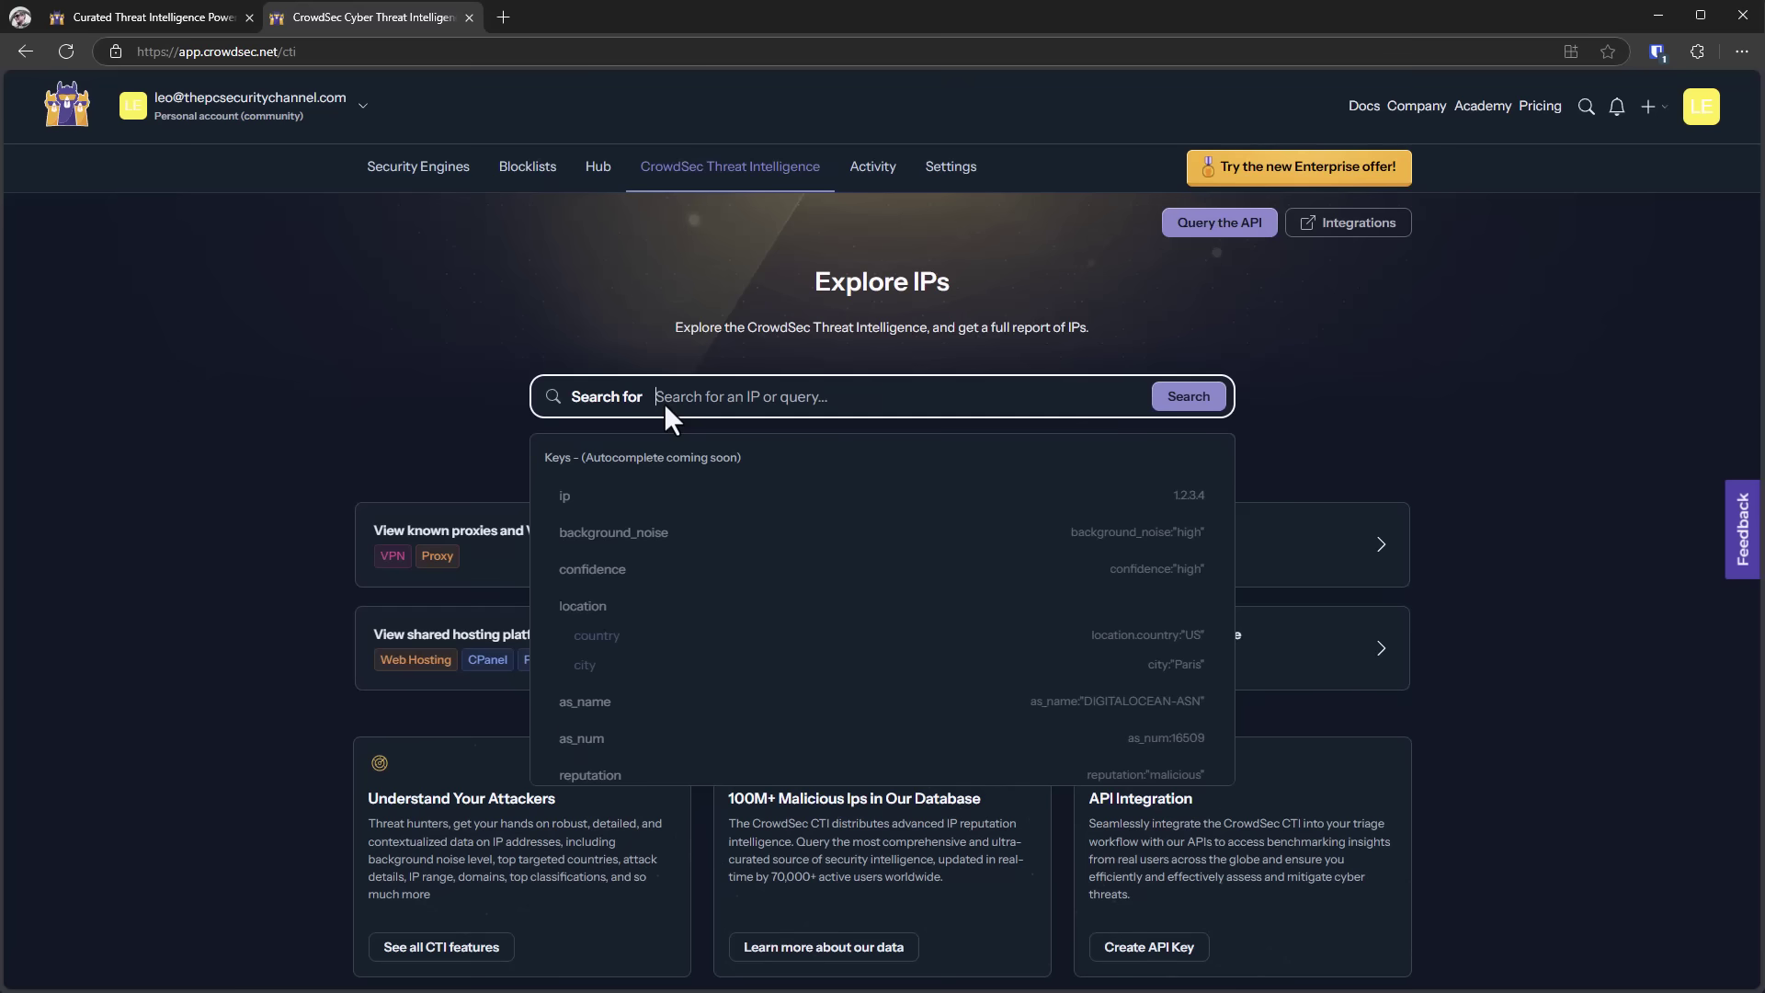
left_click(625, 329)
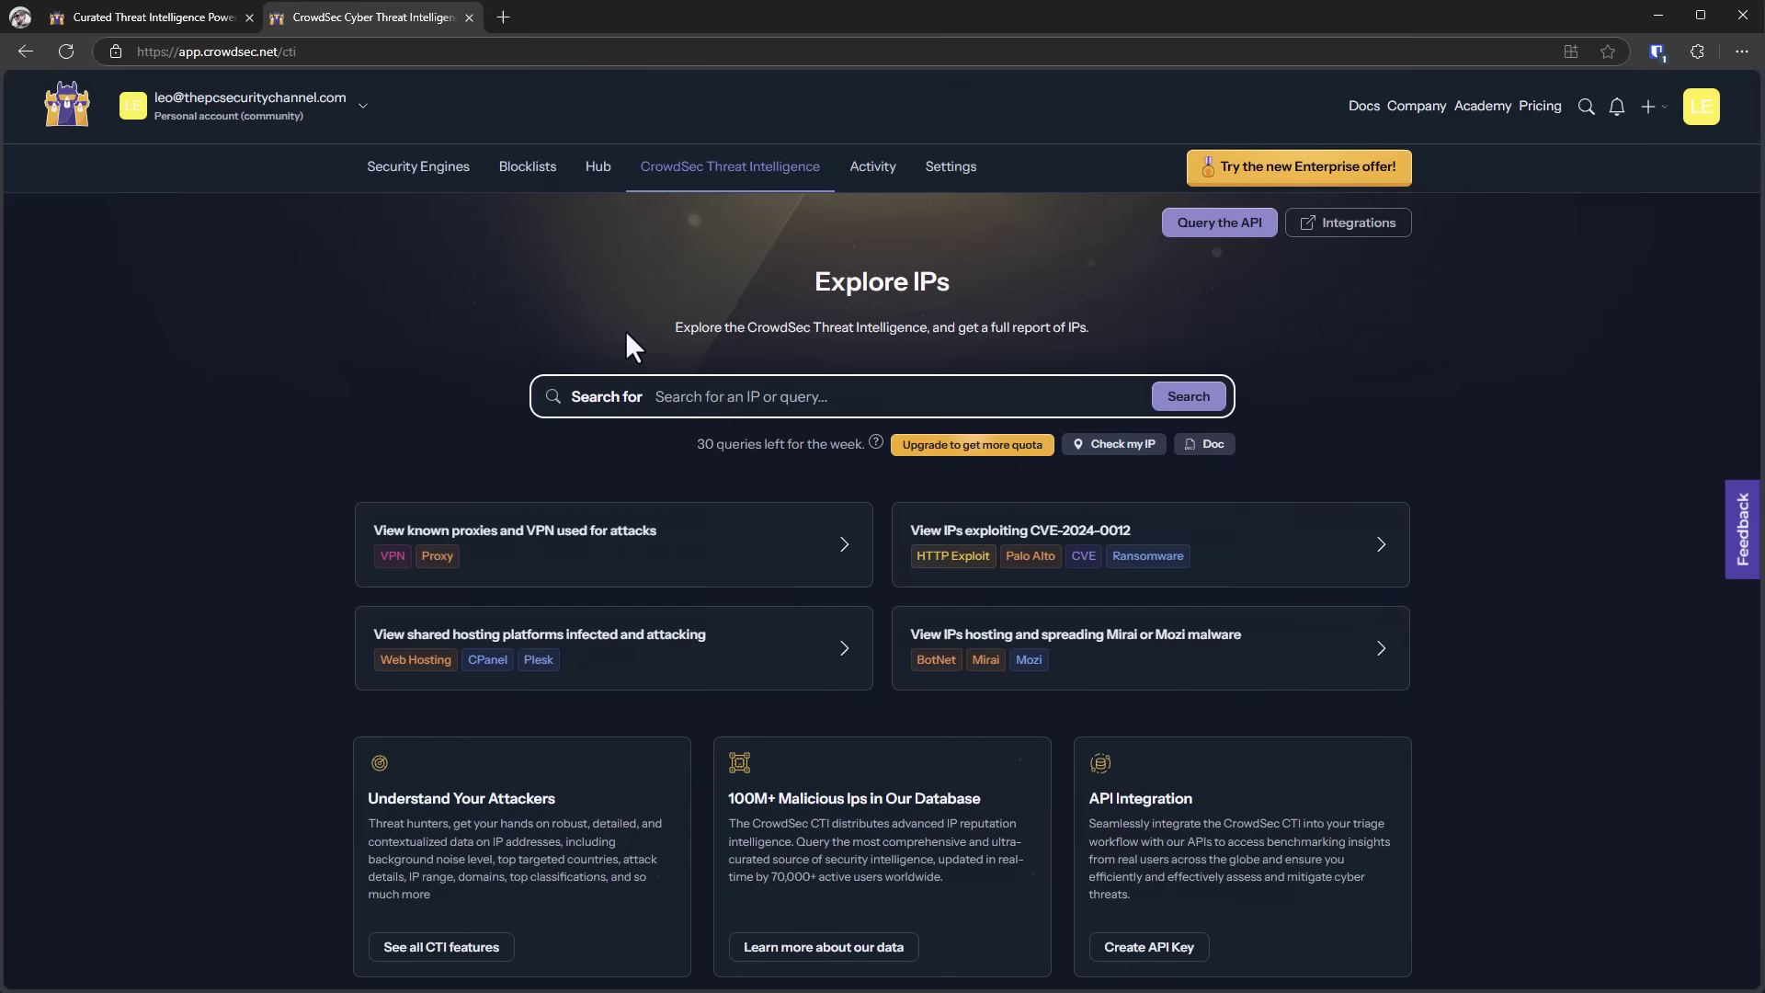
key("ctrl+Tab")
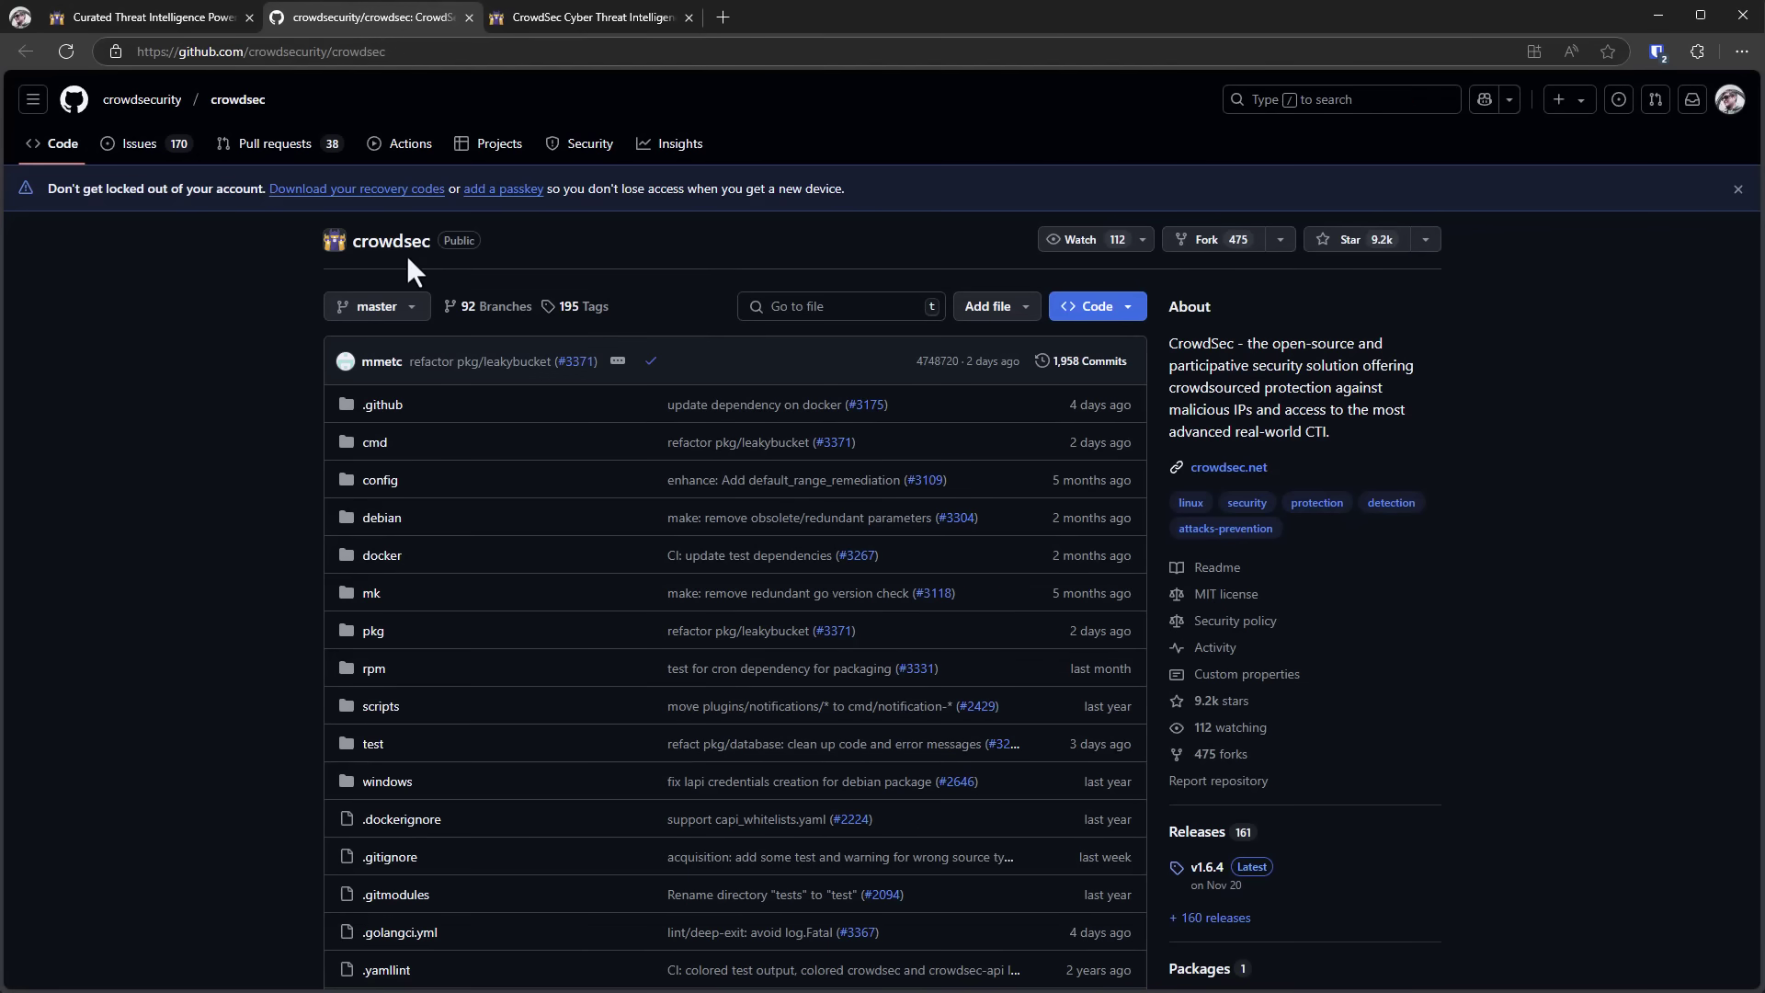
Step: Scroll through the crowdsecurity/crowdsec repository's file list and back to the top
scroll(407, 267, "down", 4)
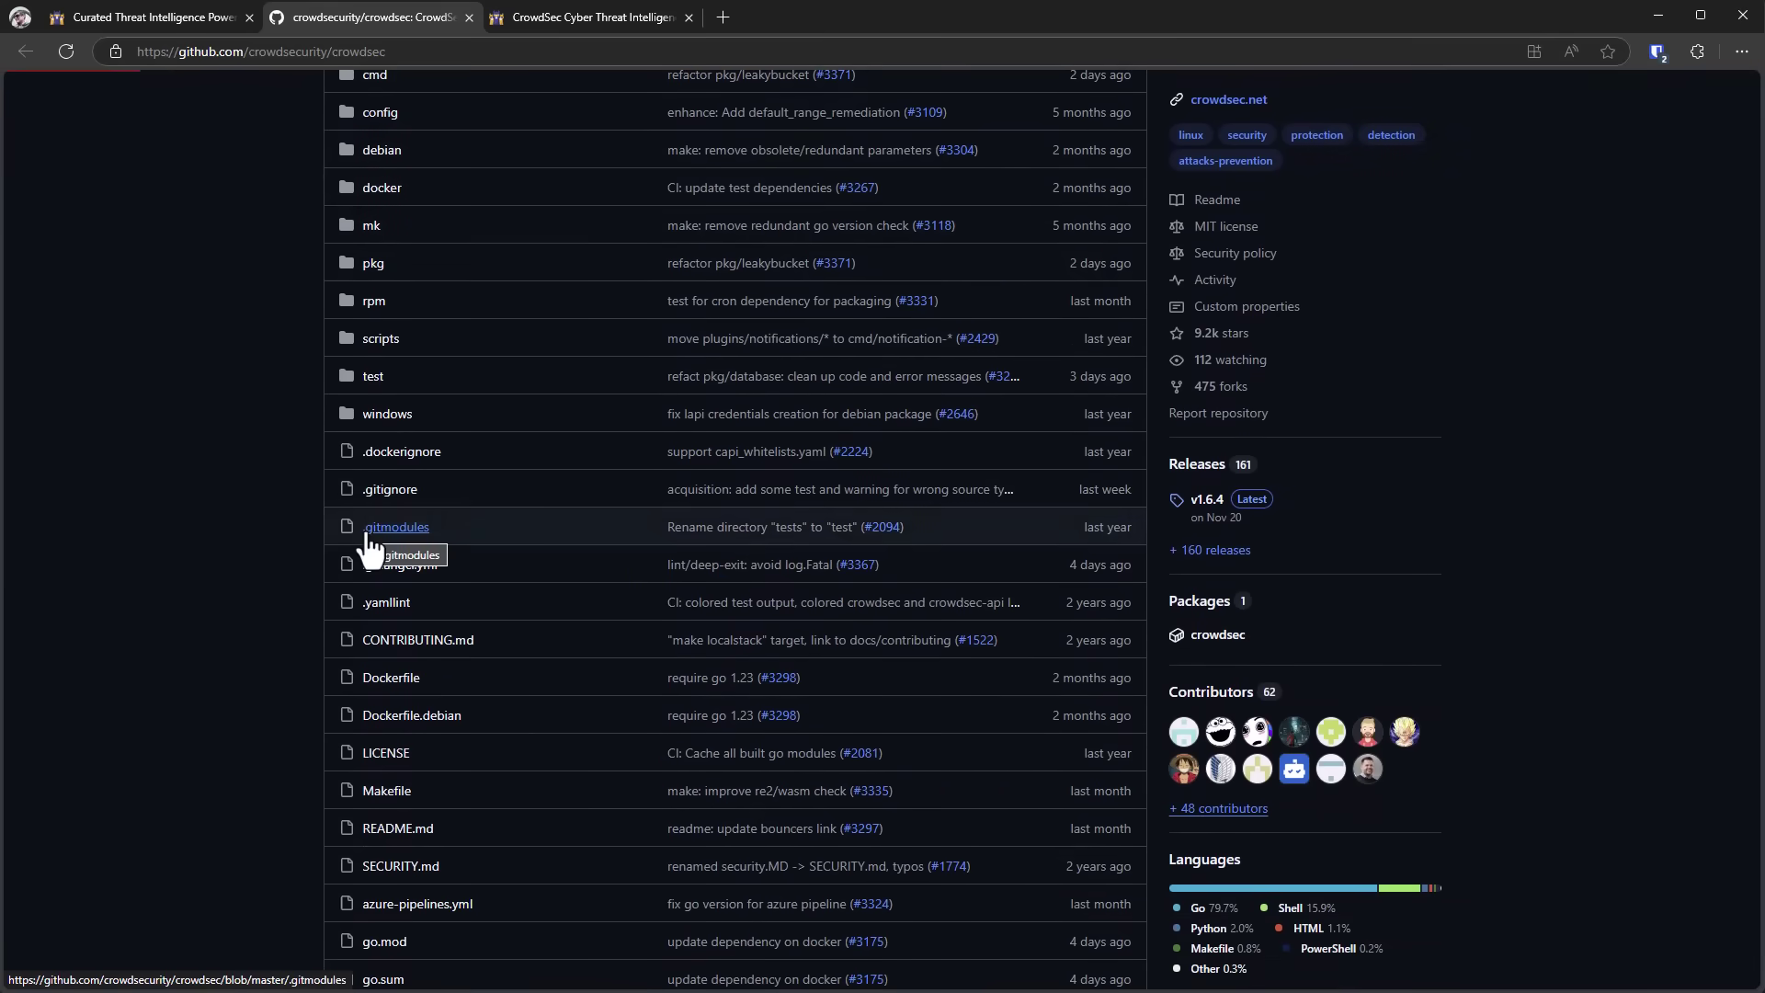
scroll(371, 542, "up", 4)
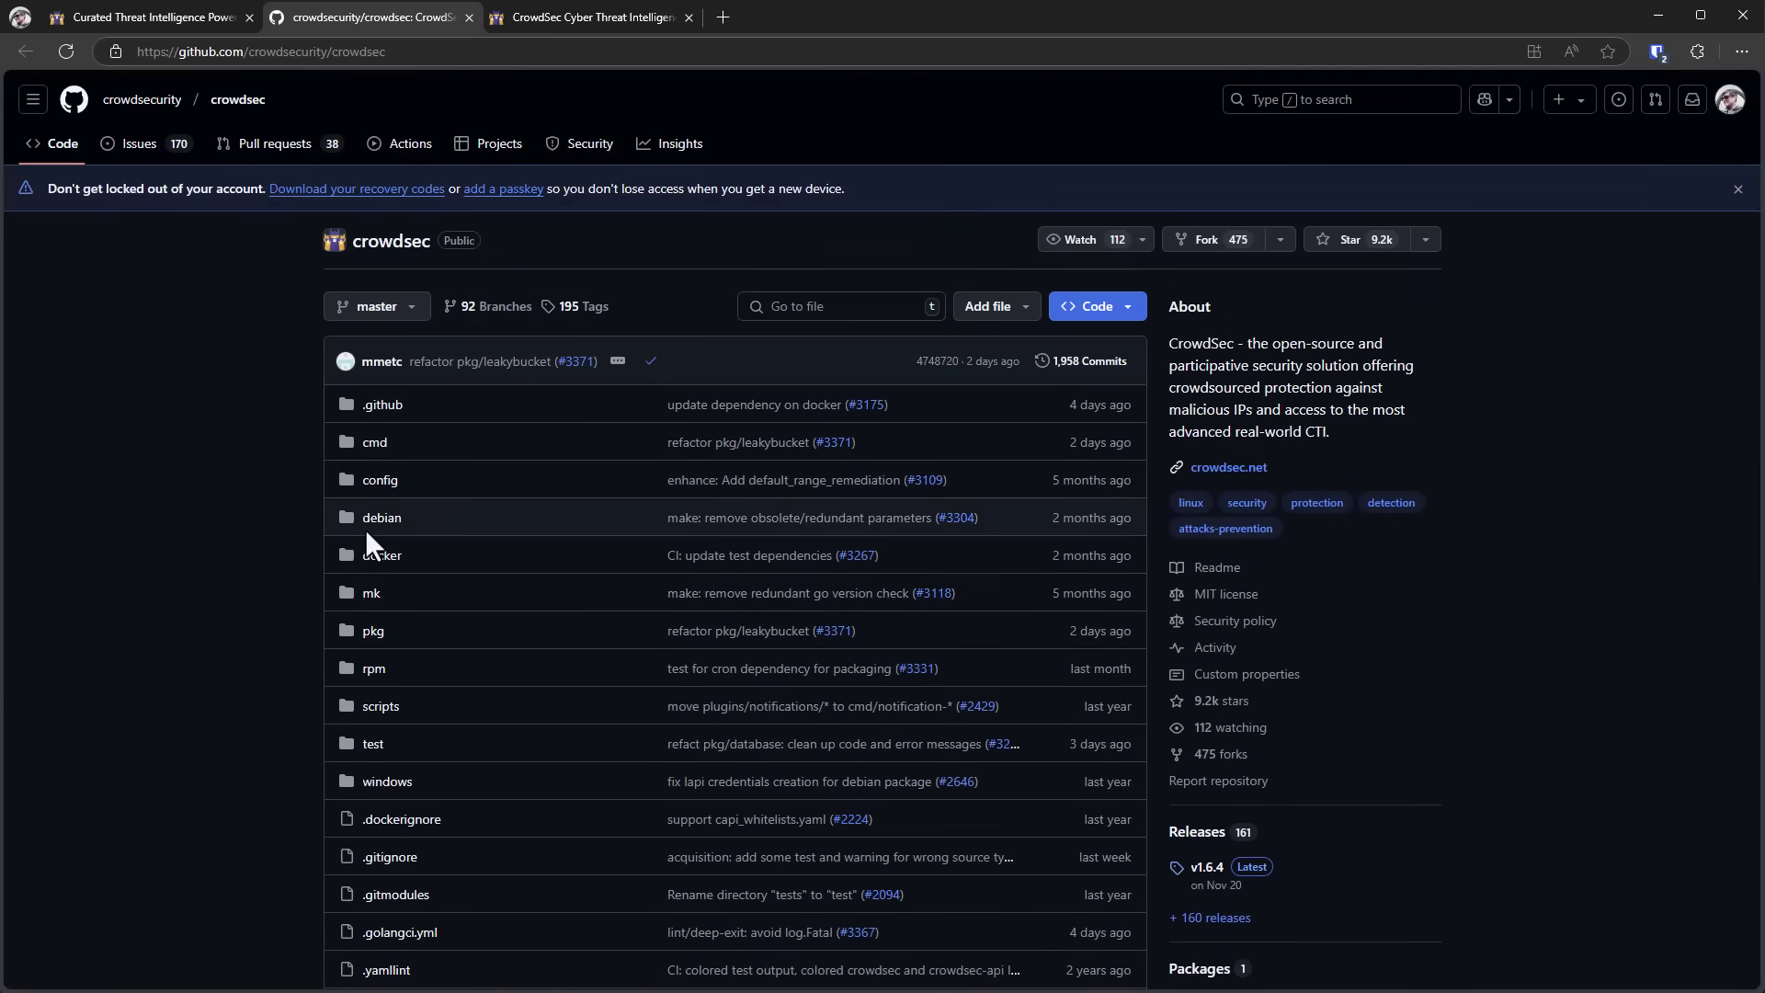